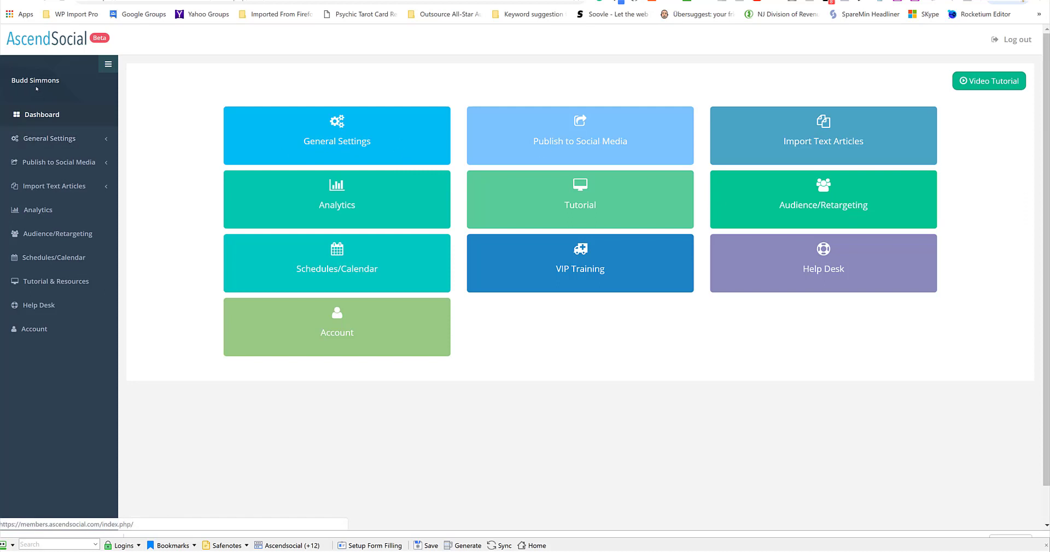
Open the WP License & Time Zone page of the general settings
click(63, 141)
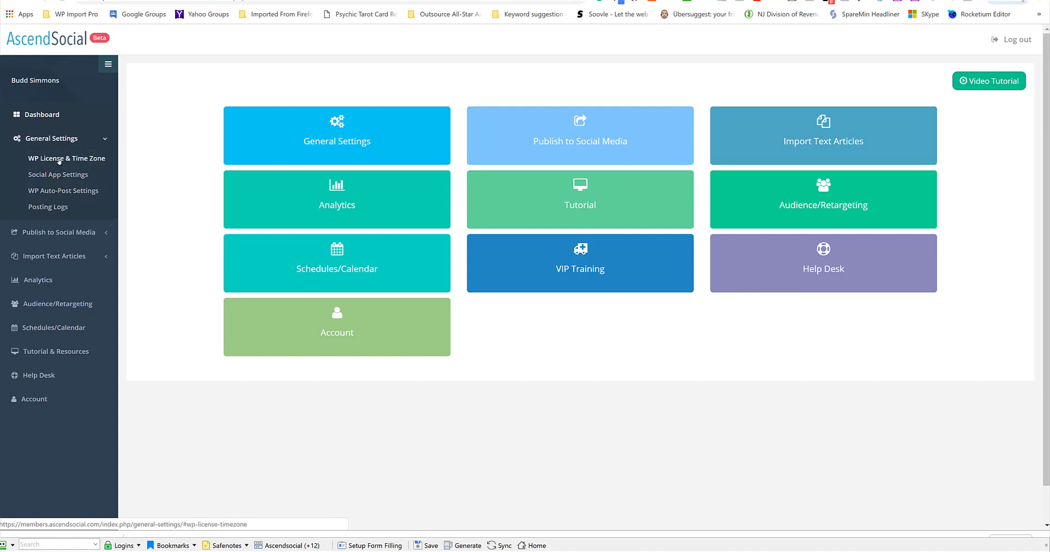
click(59, 159)
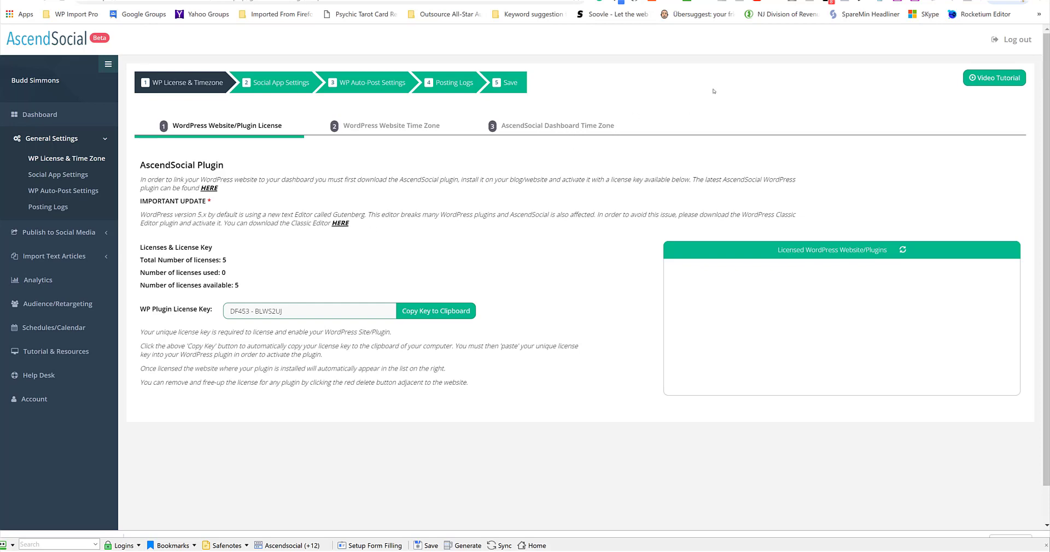
Switch to the Marlo's WordPress site and open its admin dashboard
key(ctrl+Tab)
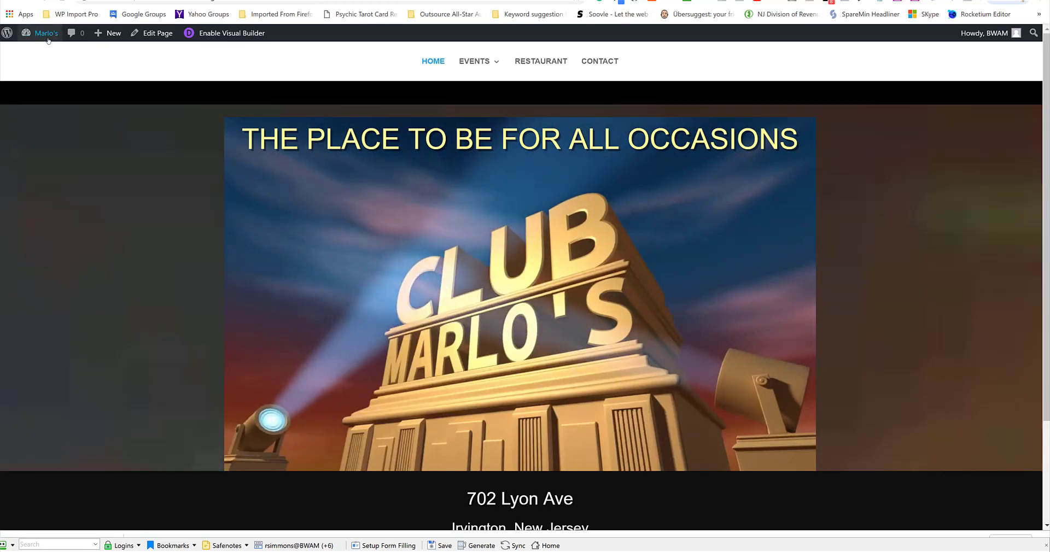
mouse_move(48, 38)
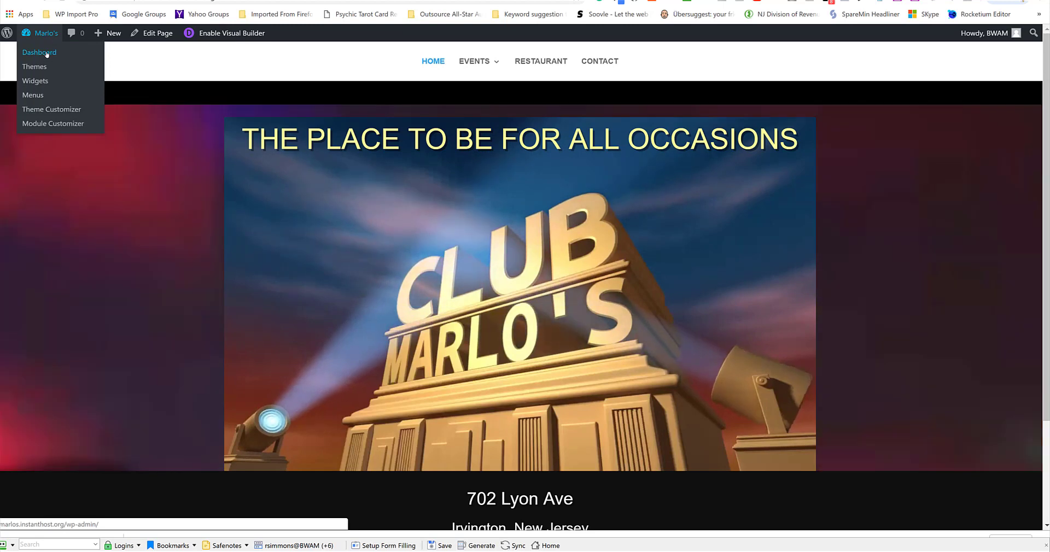
click(47, 53)
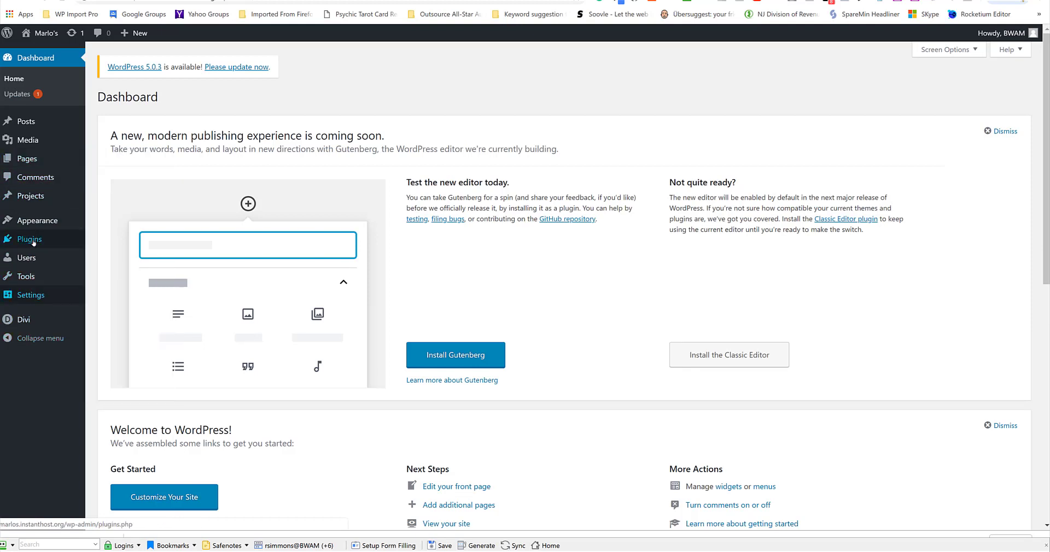
Download the latest AscendSocial plugin from the AscendSocial license page, and open the plugin upload form in the Marlo's WordPress admin
mouse_move(49, 246)
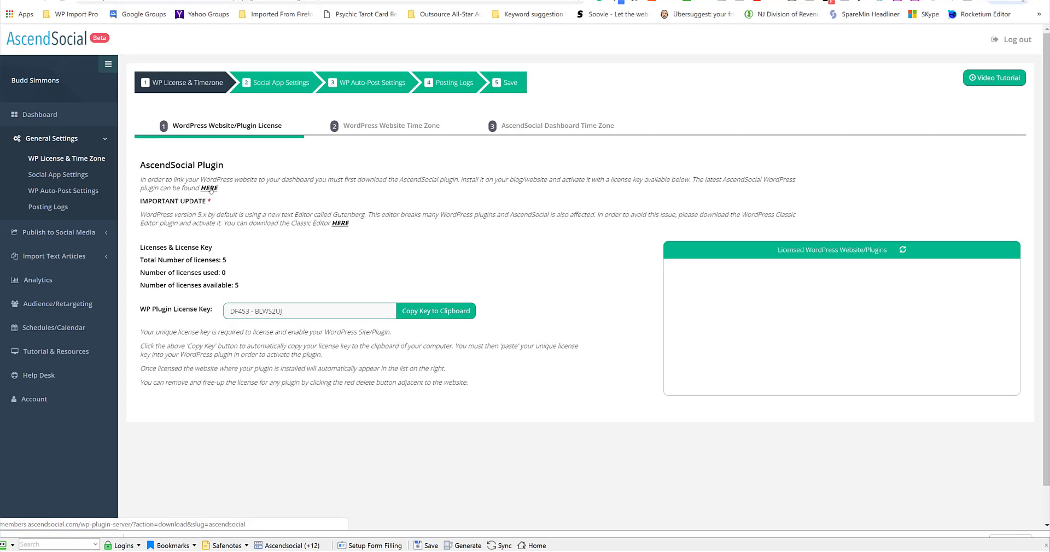
click(210, 188)
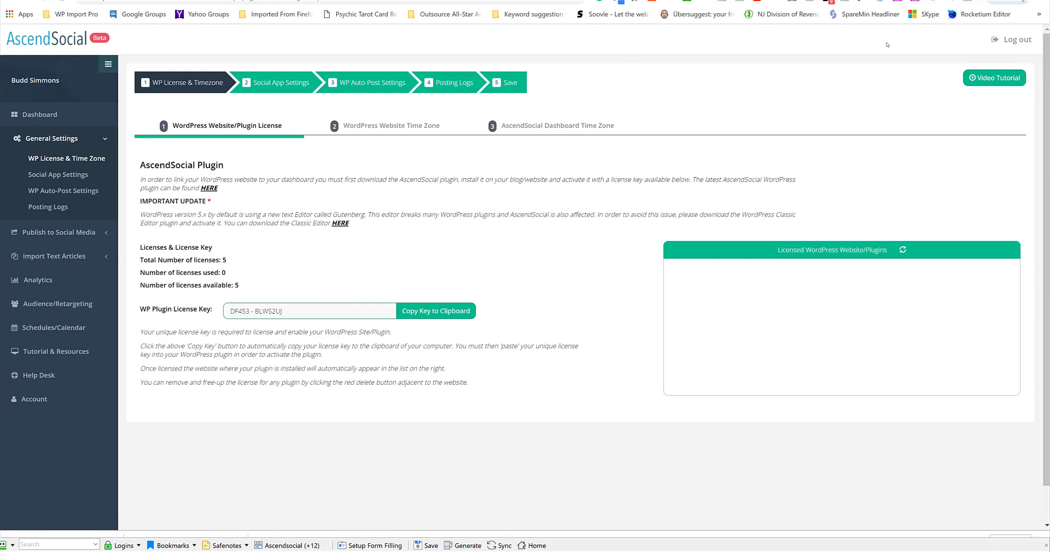
key(ctrl+Tab)
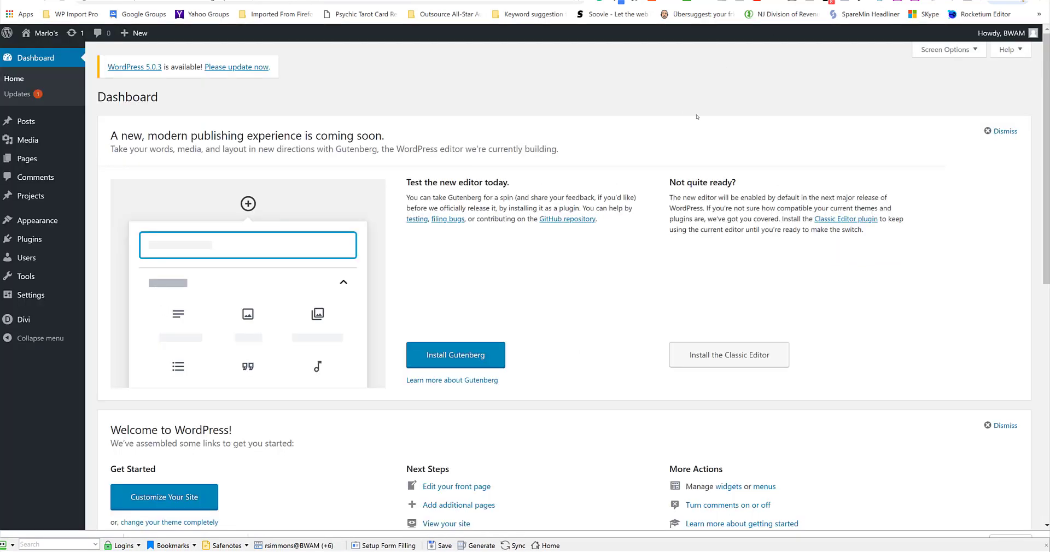
mouse_move(30, 242)
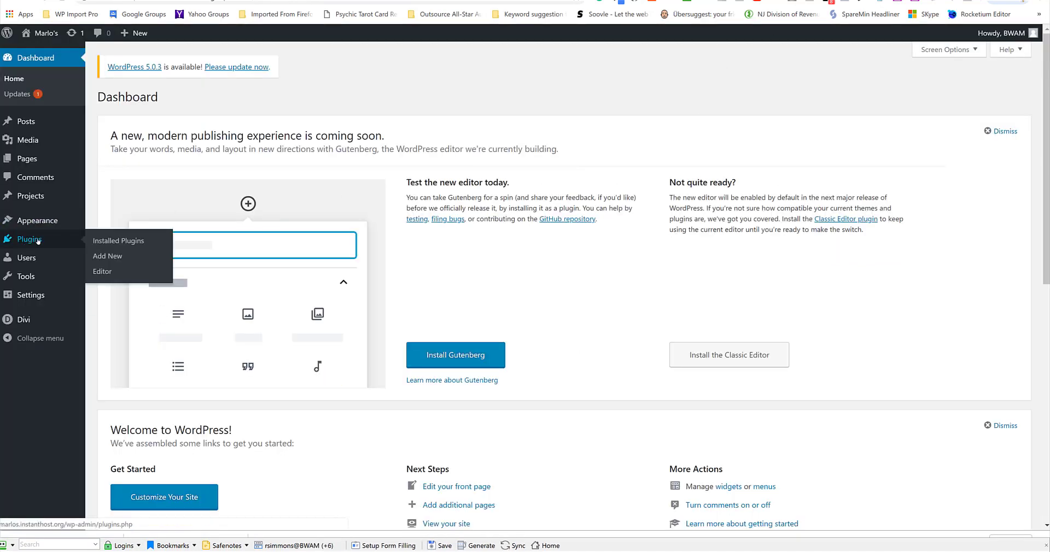
click(159, 255)
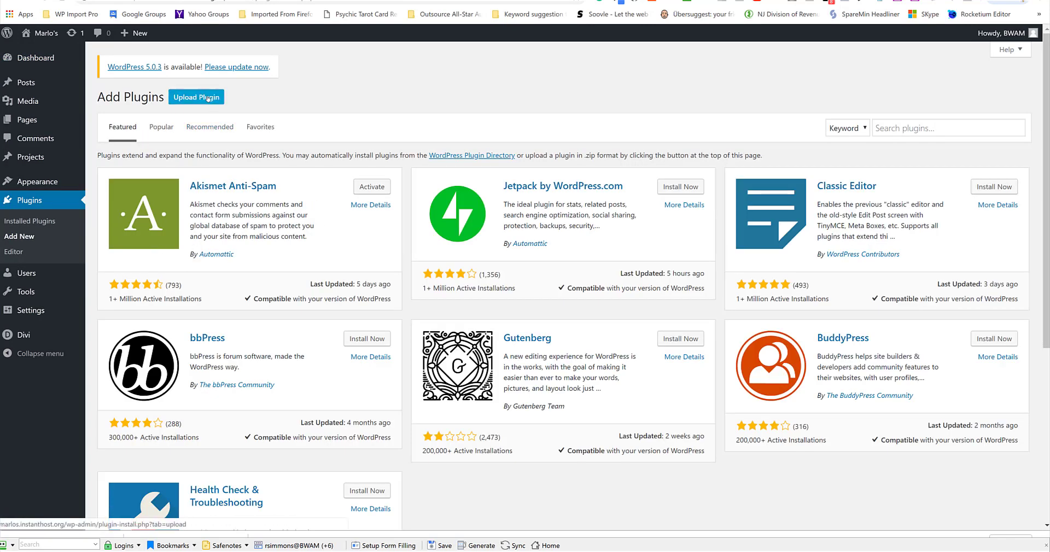
click(208, 98)
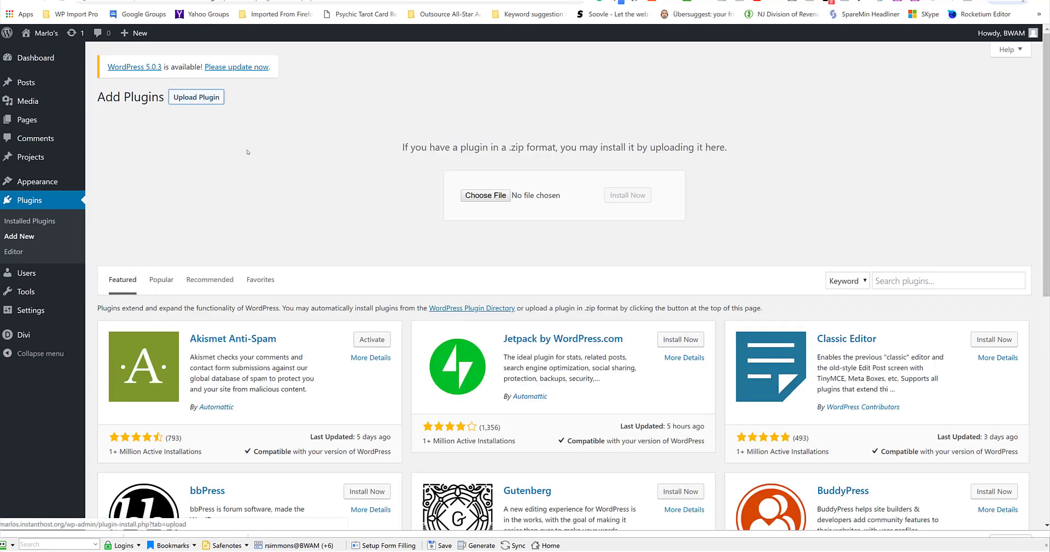
Install the plugin from ascendsocial.zip, found among today's files in the Downloads folder, and activate it
click(486, 195)
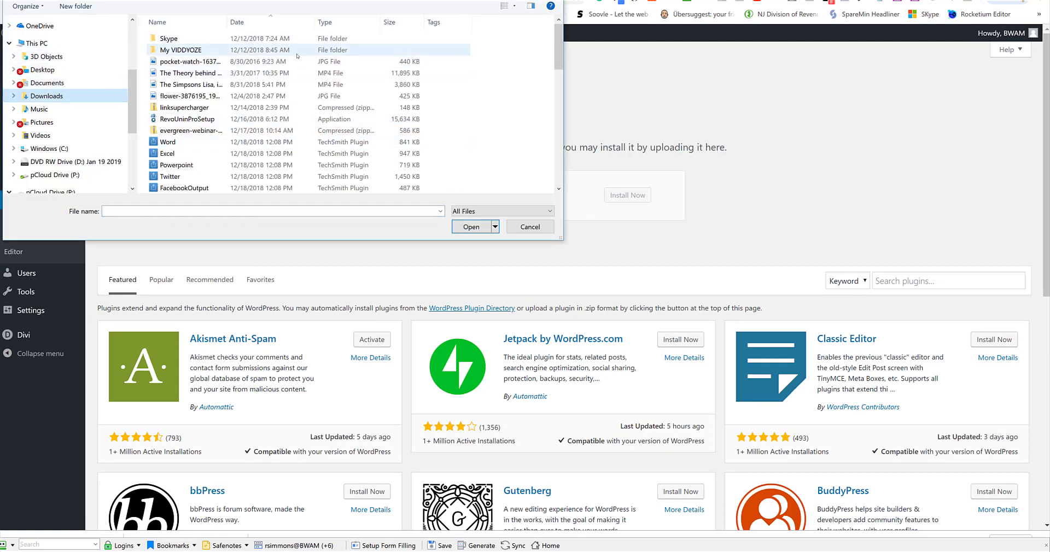
click(309, 24)
click(312, 165)
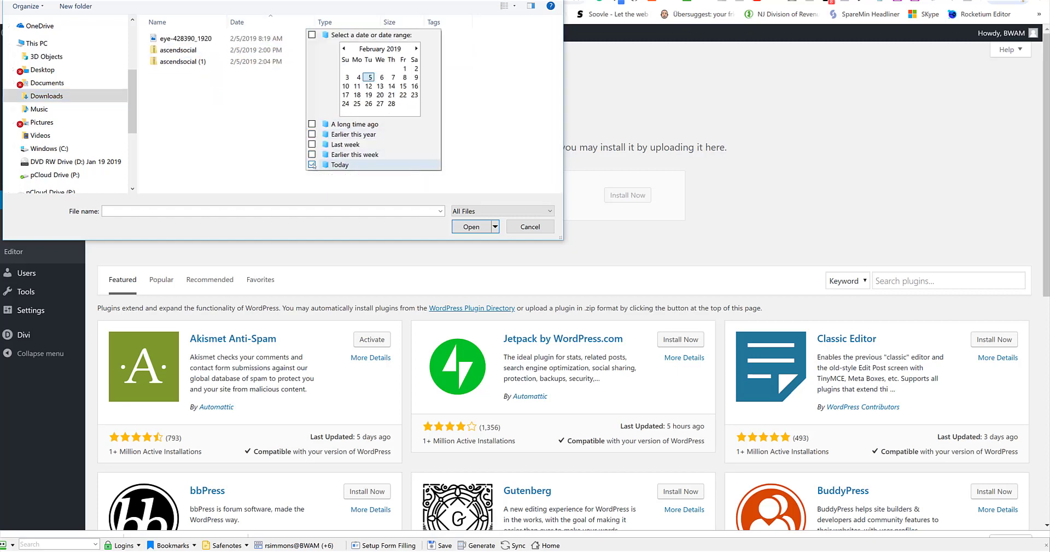
click(180, 52)
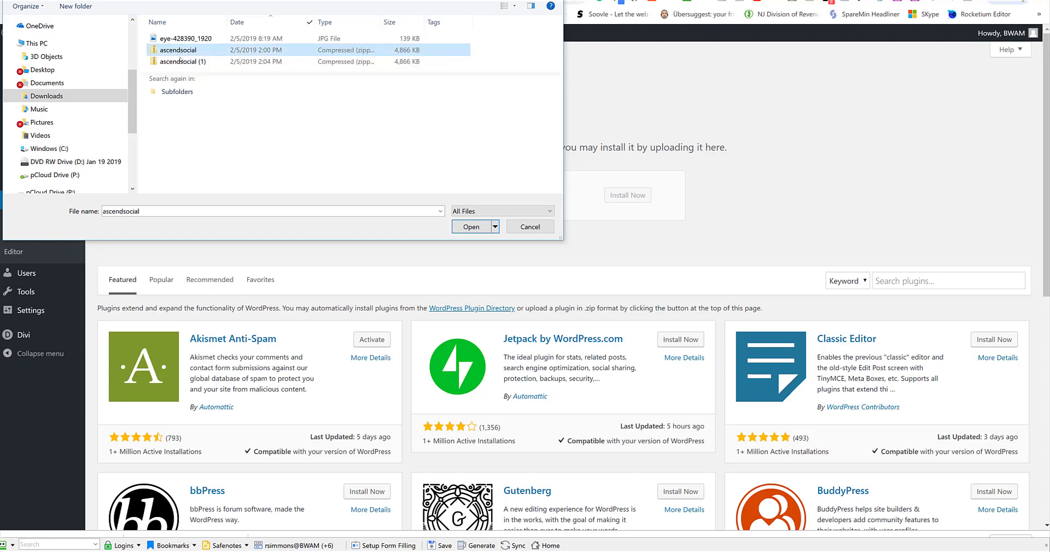
click(463, 227)
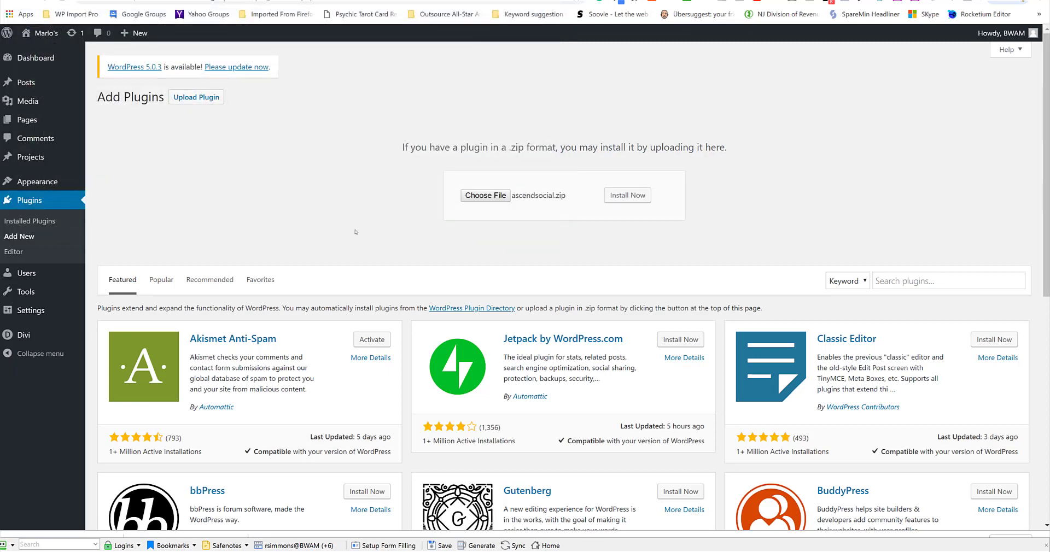
click(627, 196)
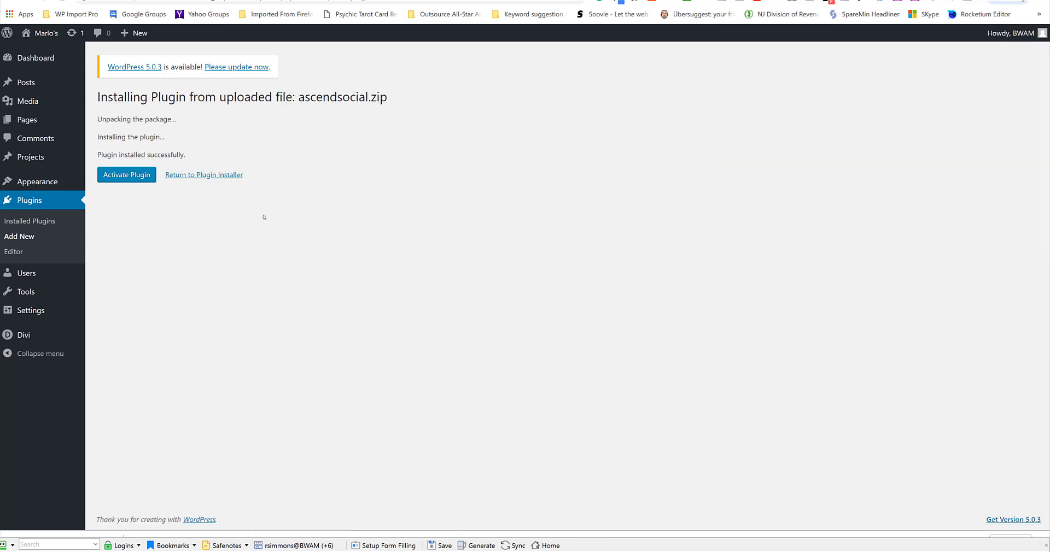
click(125, 176)
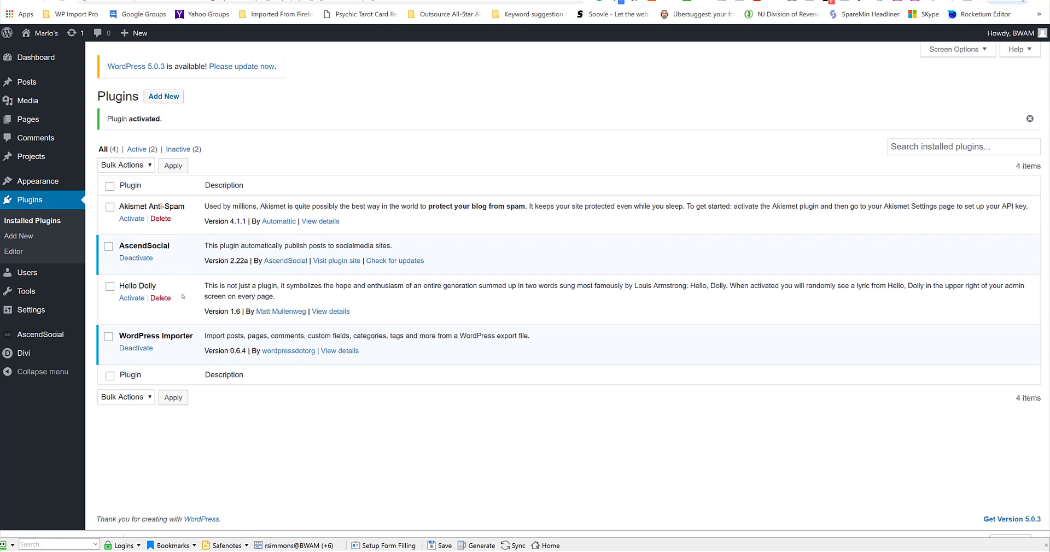
Open the AscendSocial plugin page in WordPress, and copy the WP plugin license key from the AscendSocial license page
click(40, 335)
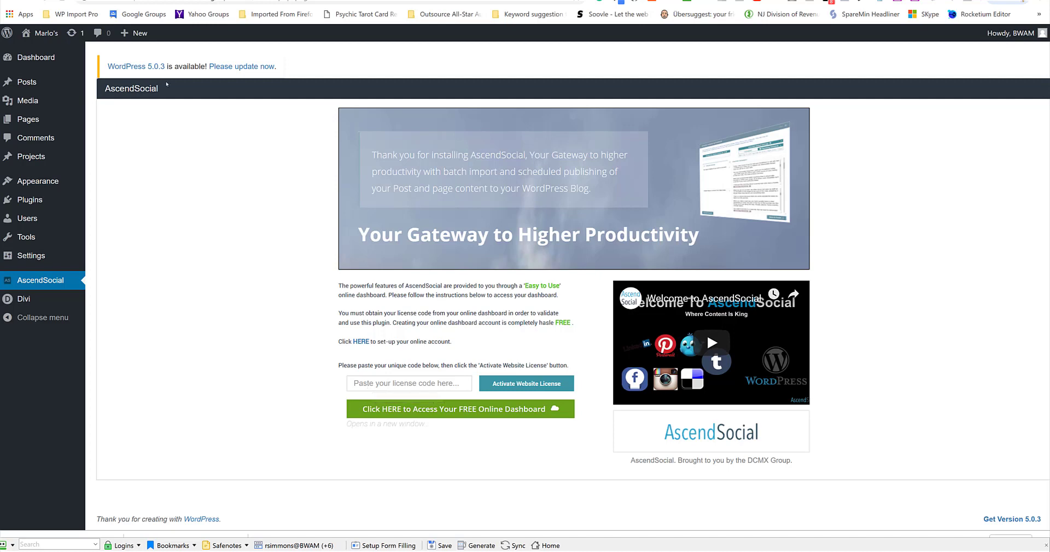
click(180, 1)
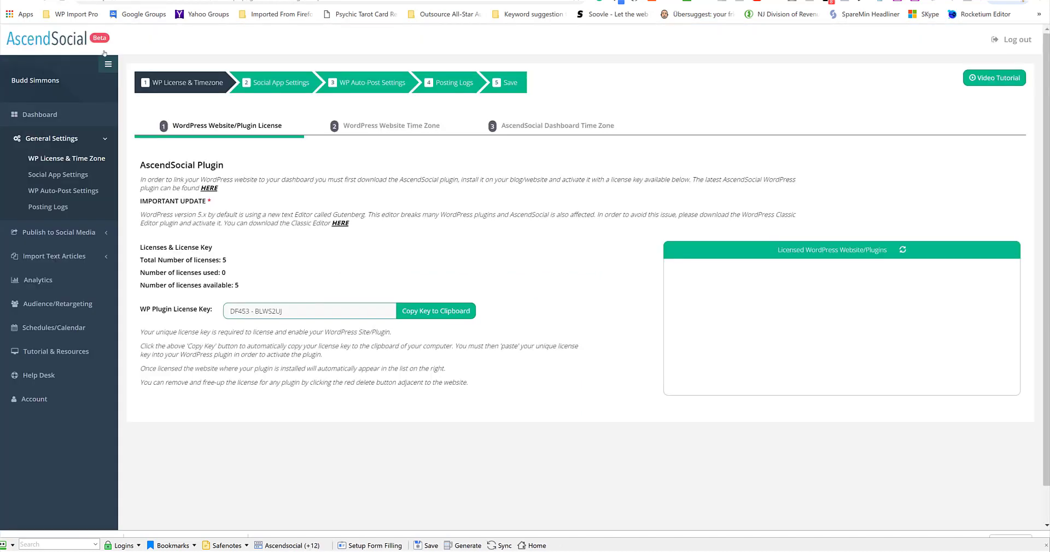
click(436, 316)
click(427, 311)
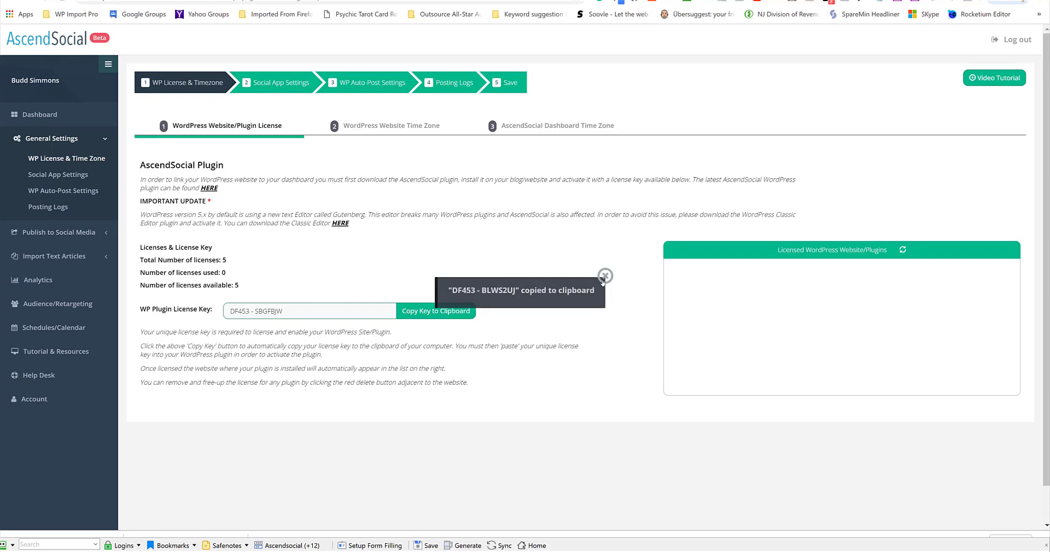
Paste the license key into the license code field of the WordPress plugin page and activate the website license
key(ctrl+Tab)
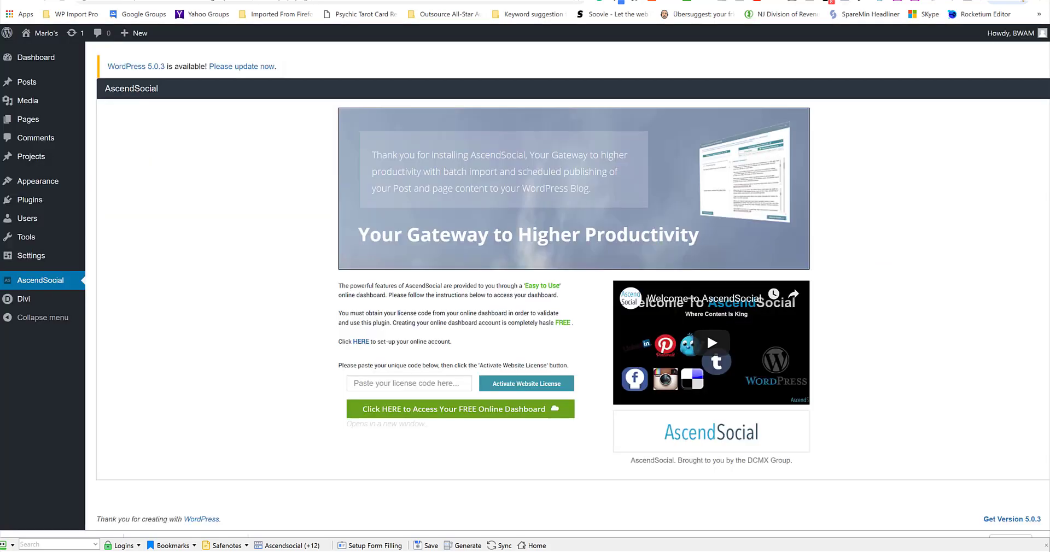
click(386, 385)
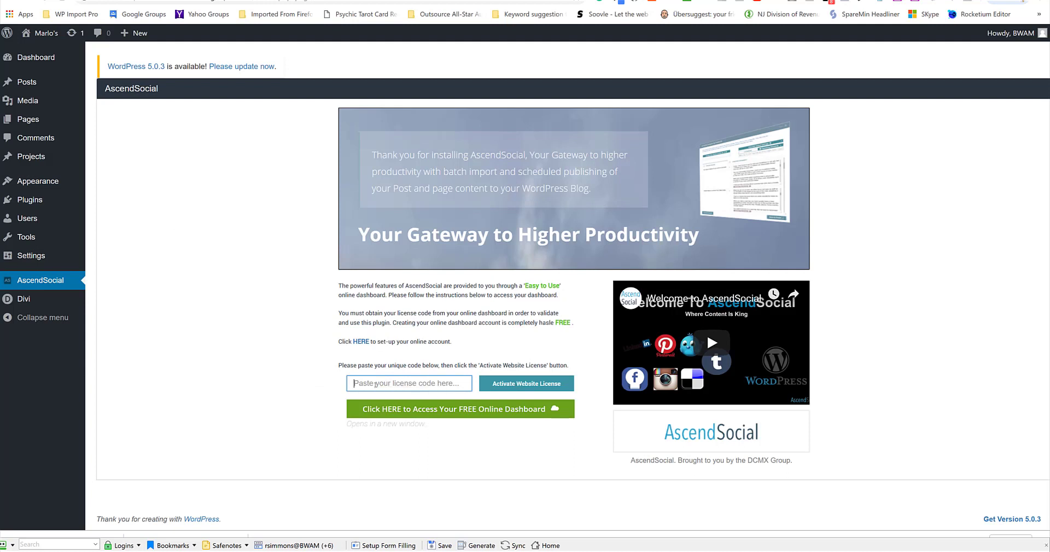
right_click(375, 387)
click(400, 299)
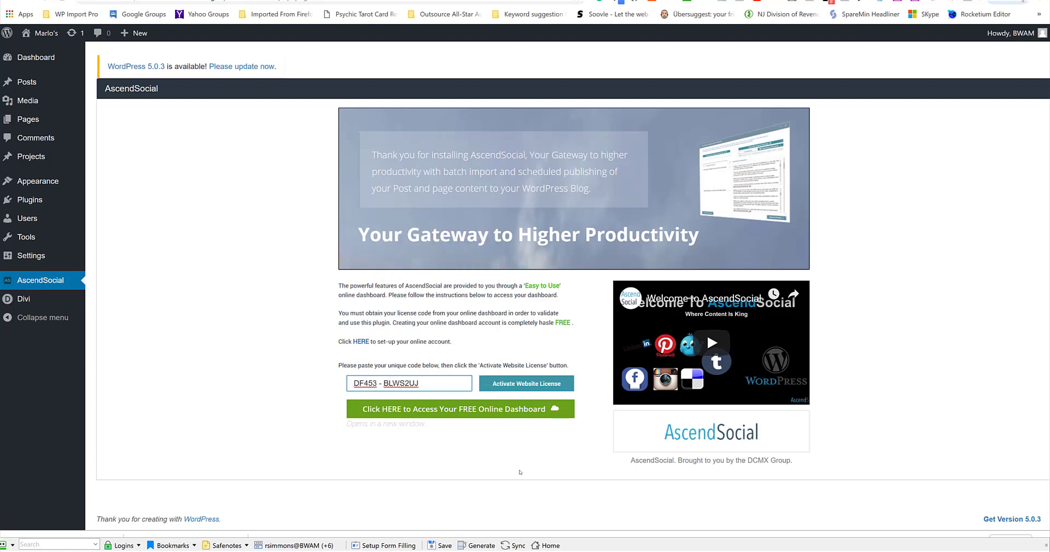
click(516, 384)
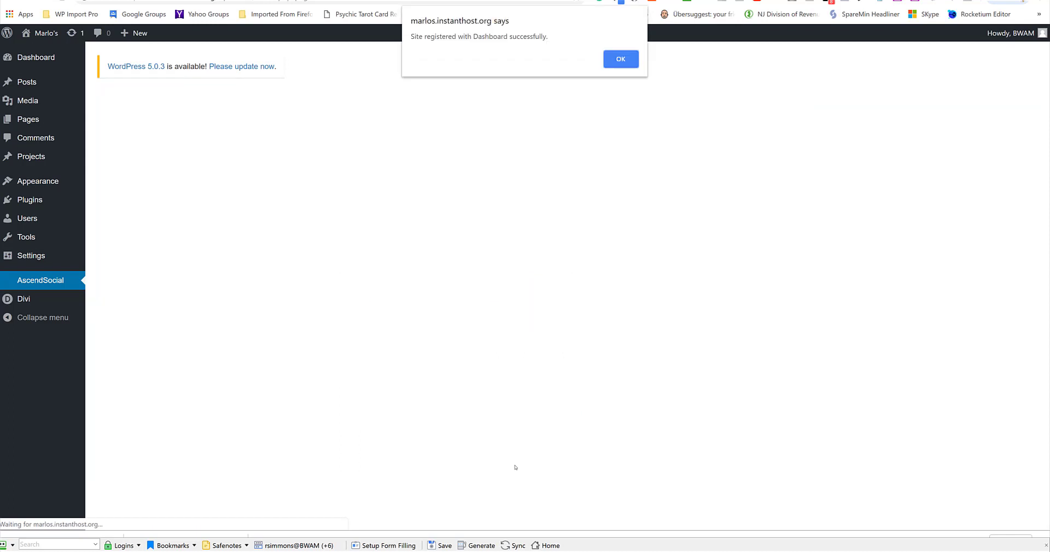
click(614, 60)
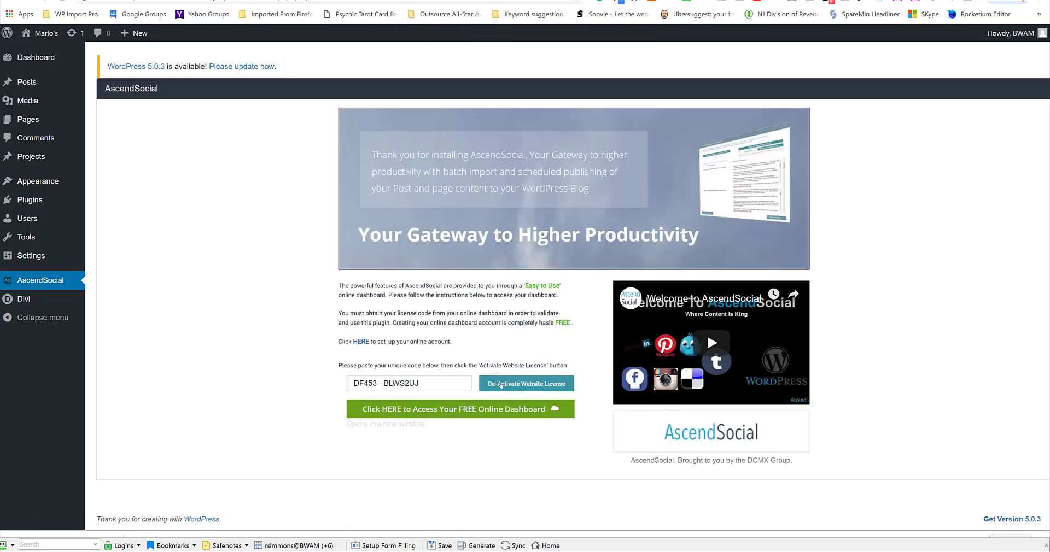
Return to the AscendSocial license page, dismiss the clipboard notice and refresh the list of licensed WordPress websites
click(47, 4)
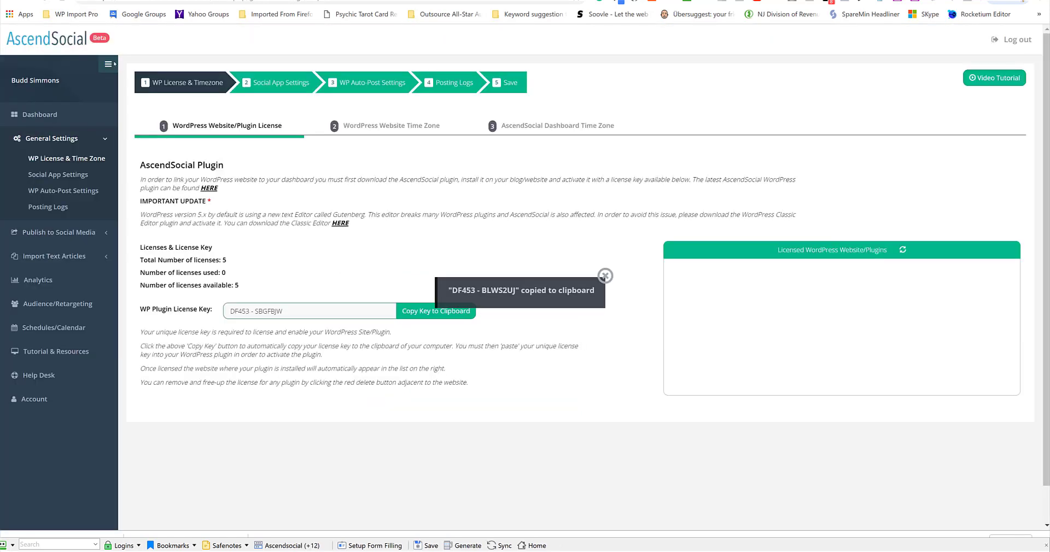
click(606, 277)
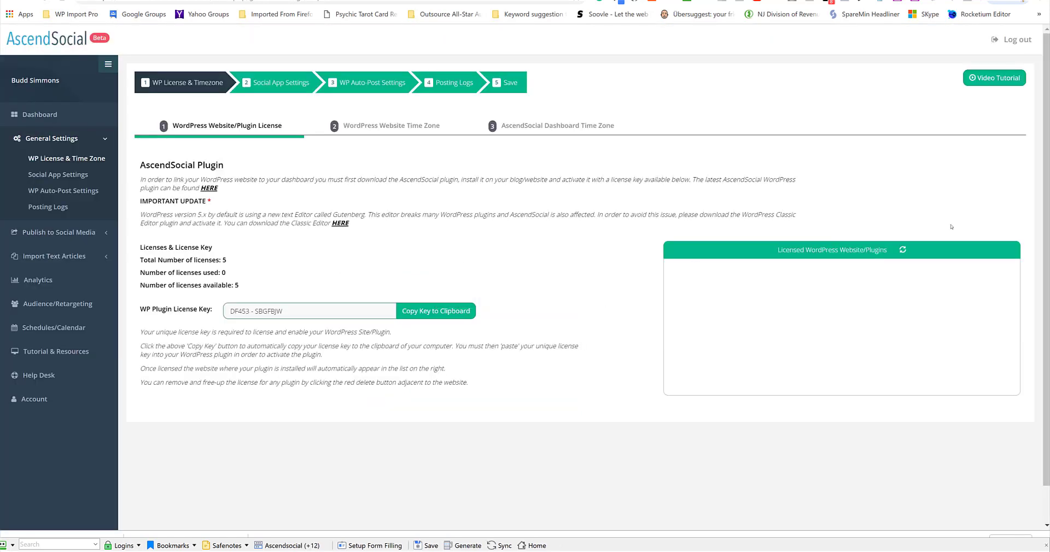
click(903, 250)
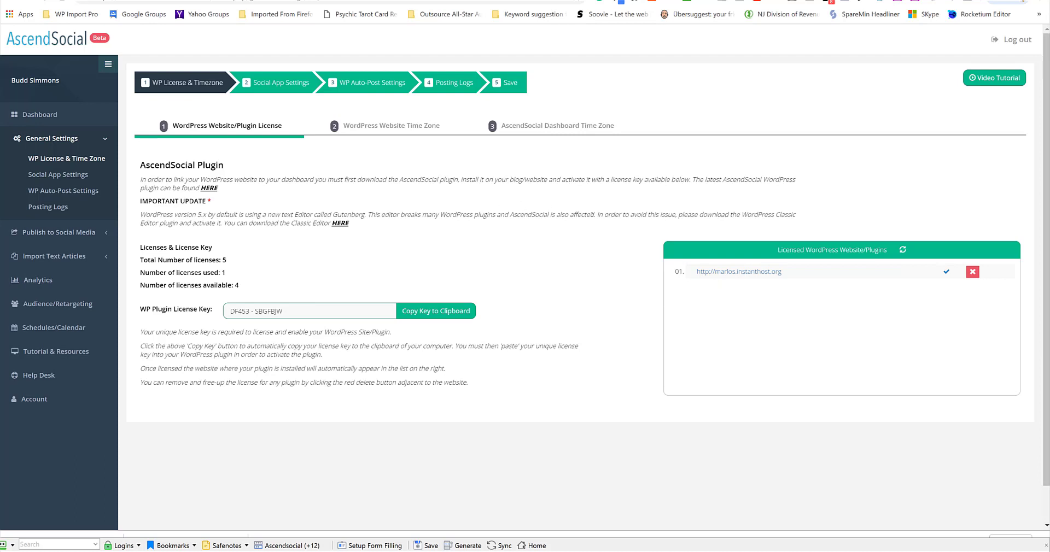
Set the time zone assigned to the marlos.instanthost.org website to America/New_York
click(407, 126)
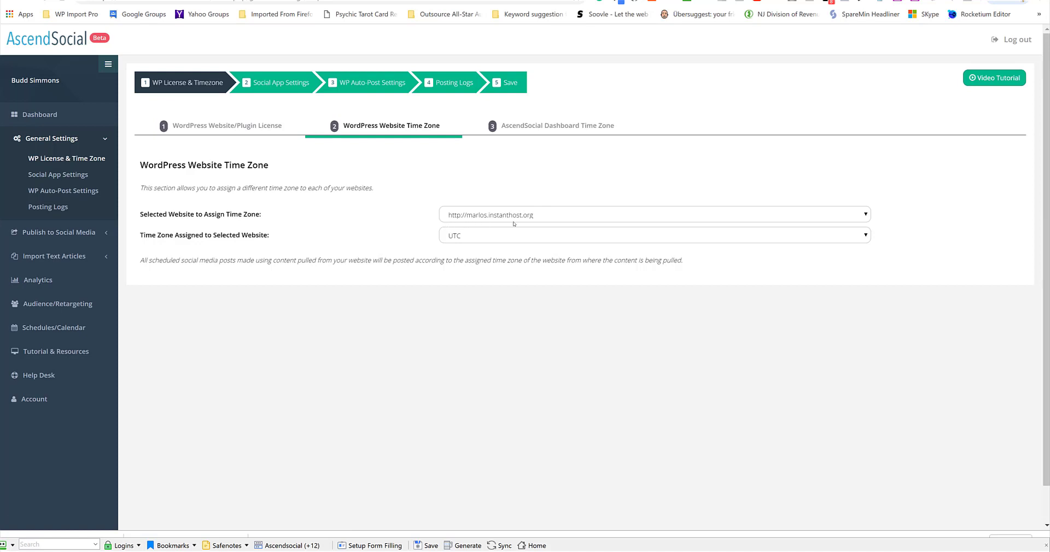
click(867, 239)
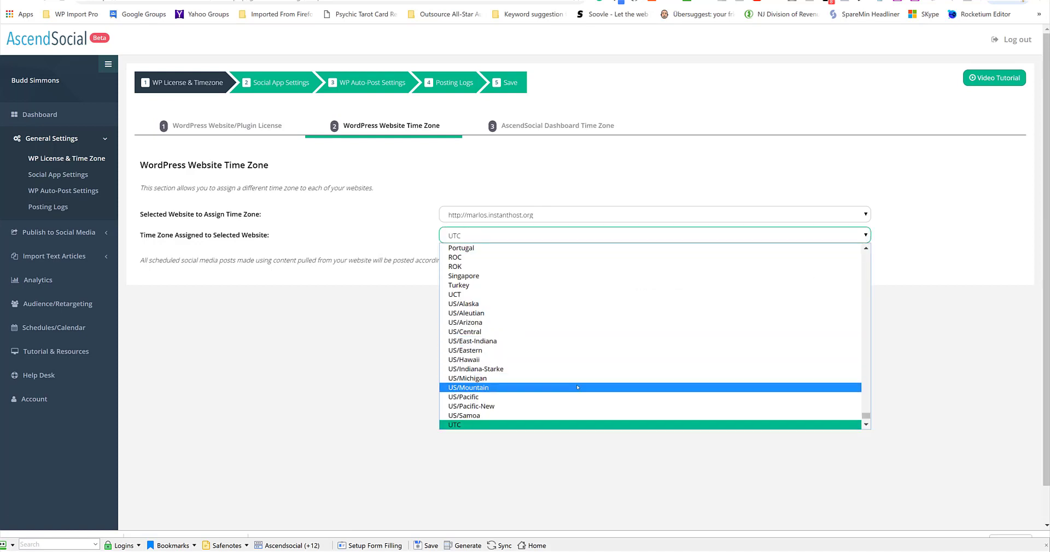
scroll(580, 383, down, 2)
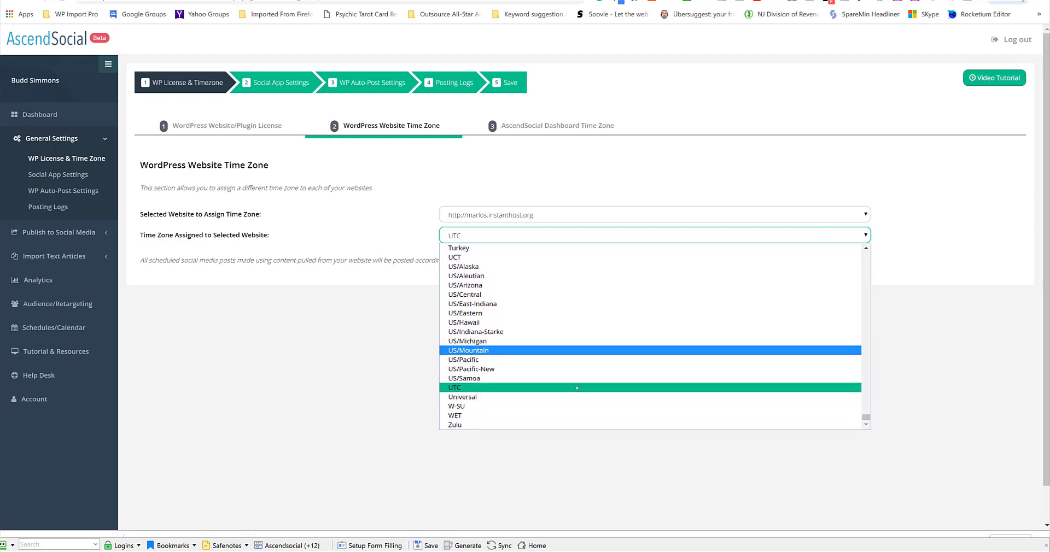
scroll(577, 388, up, 4)
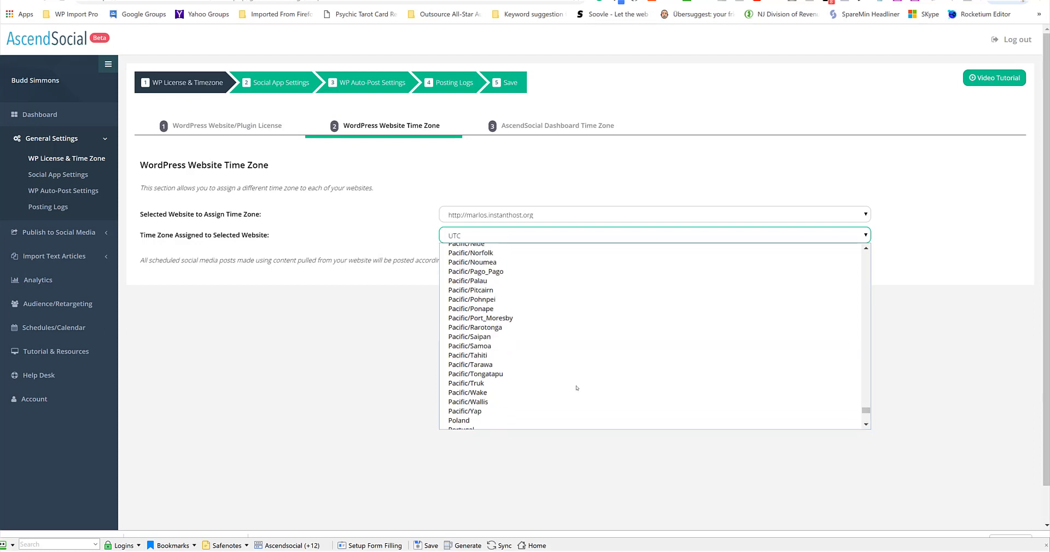
scroll(576, 388, up, 15)
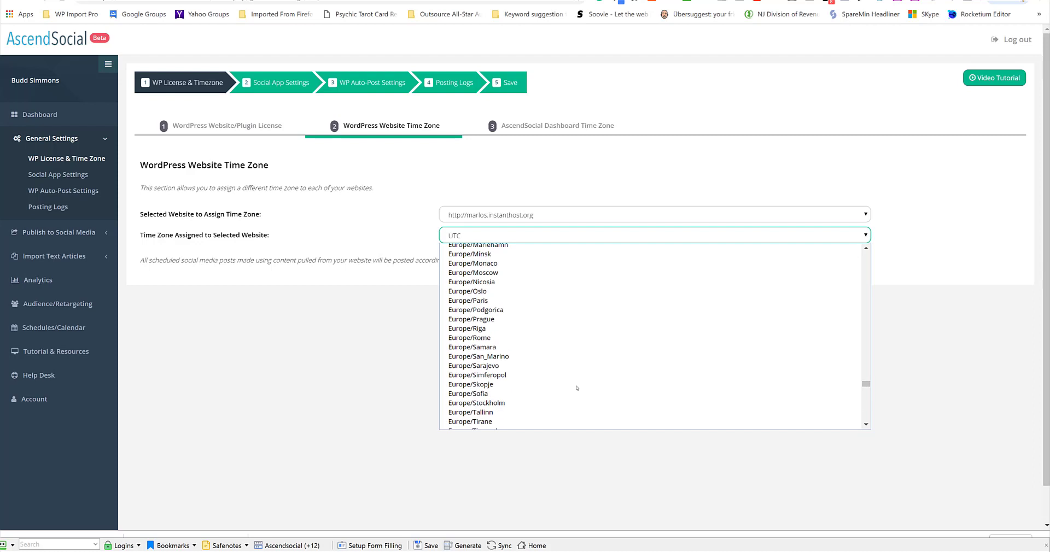
scroll(576, 387, up, 15)
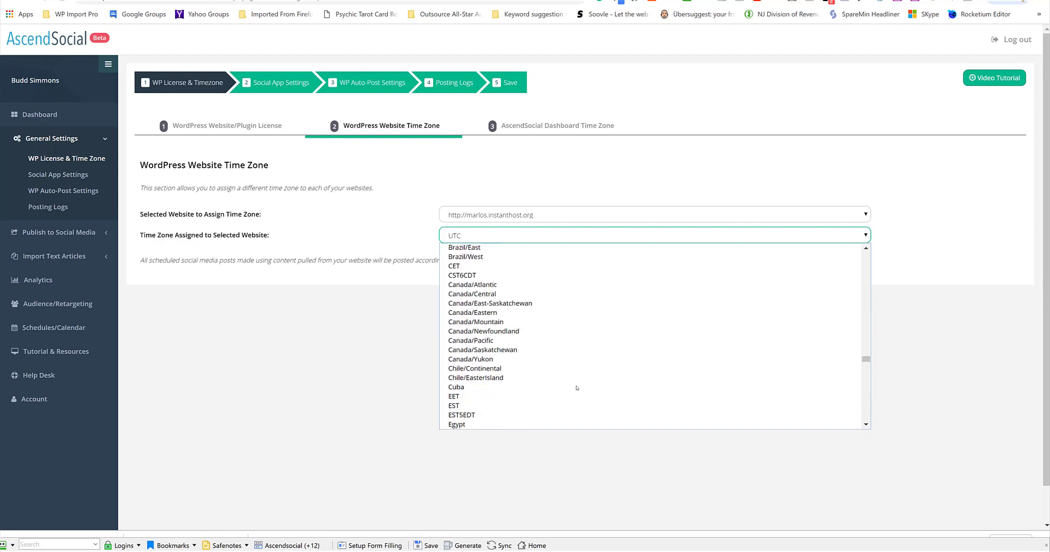
scroll(577, 388, up, 2)
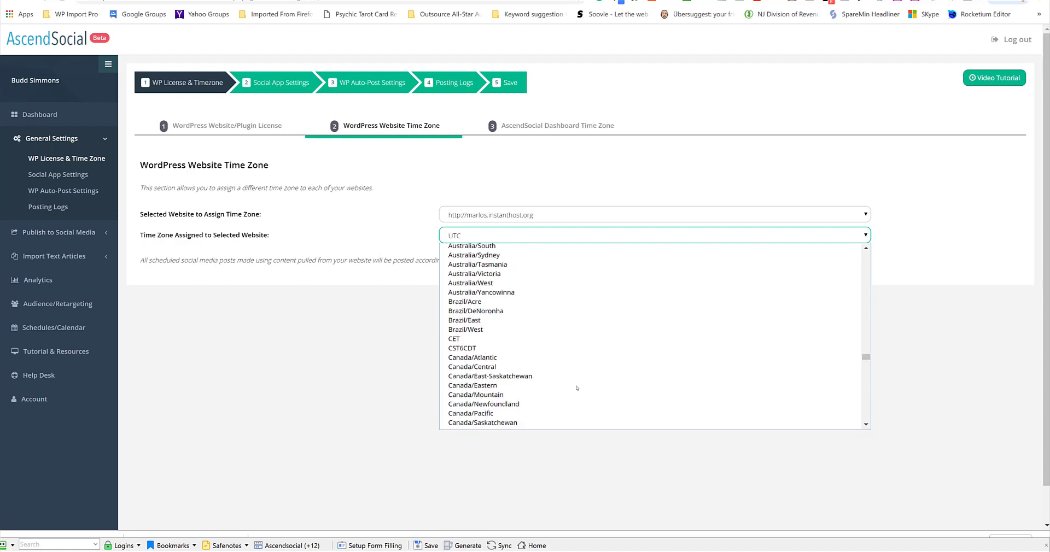
scroll(576, 387, up, 20)
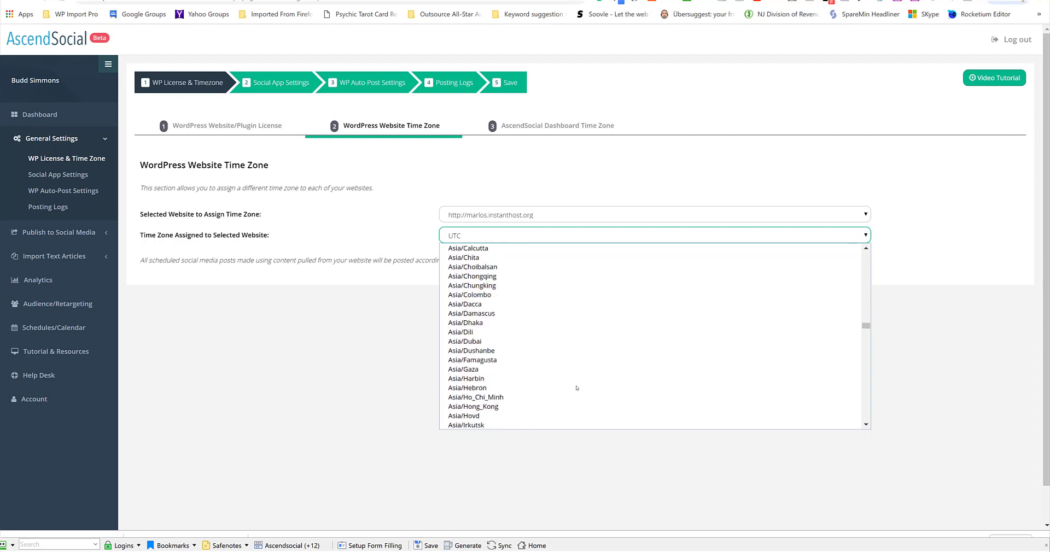
scroll(577, 388, up, 20)
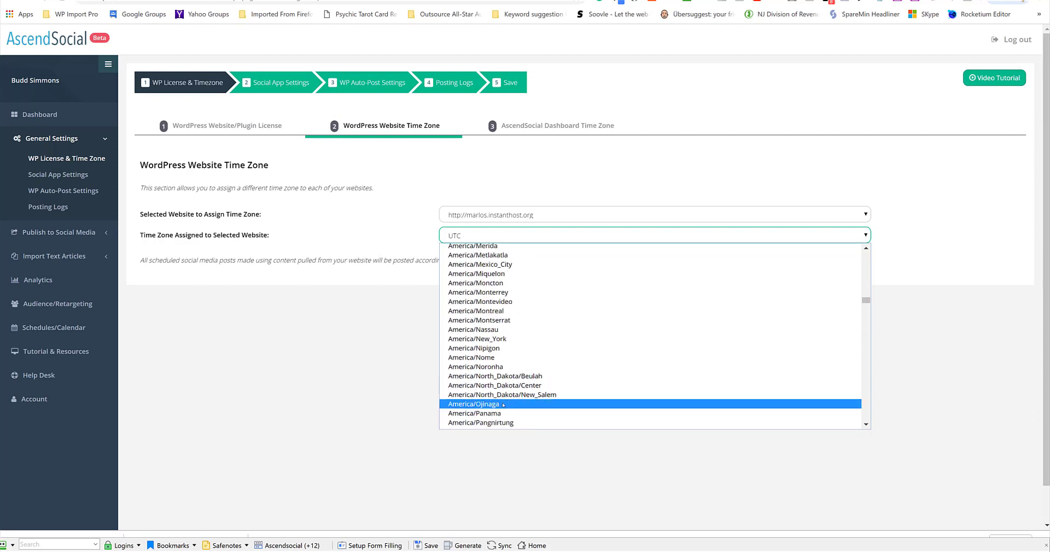
click(500, 340)
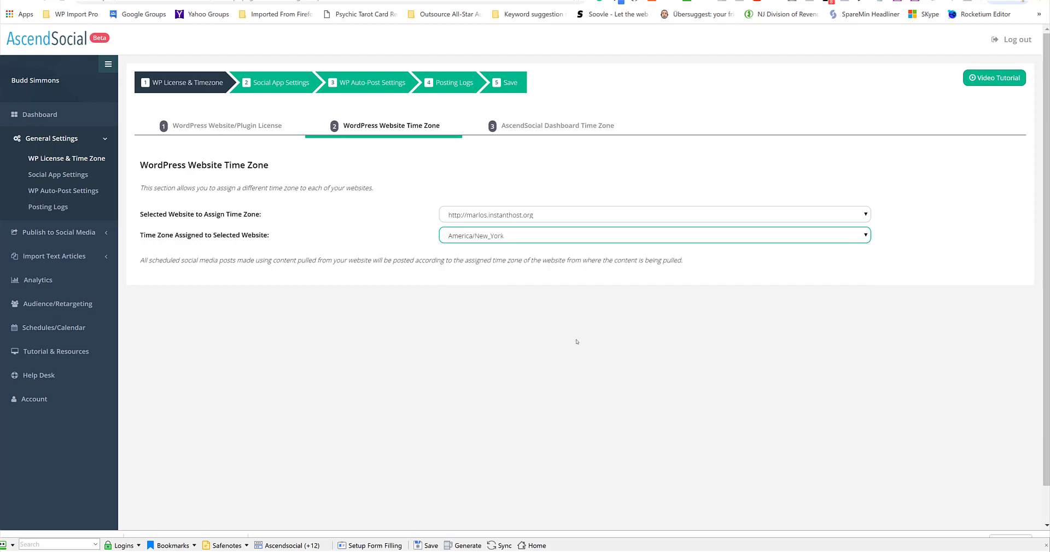
Set the AscendSocial dashboard time zone to America/New_York and save the general settings
click(540, 127)
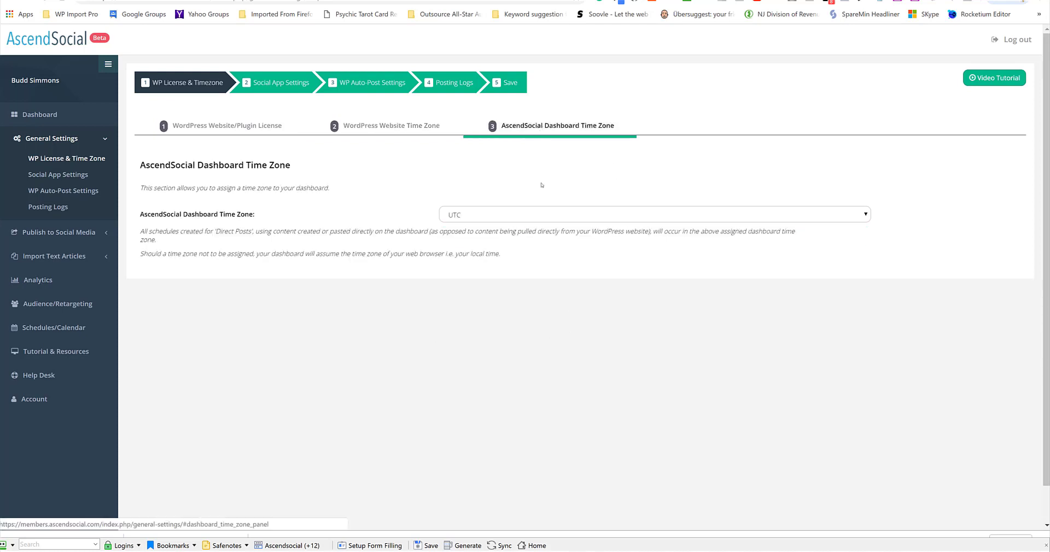
click(866, 215)
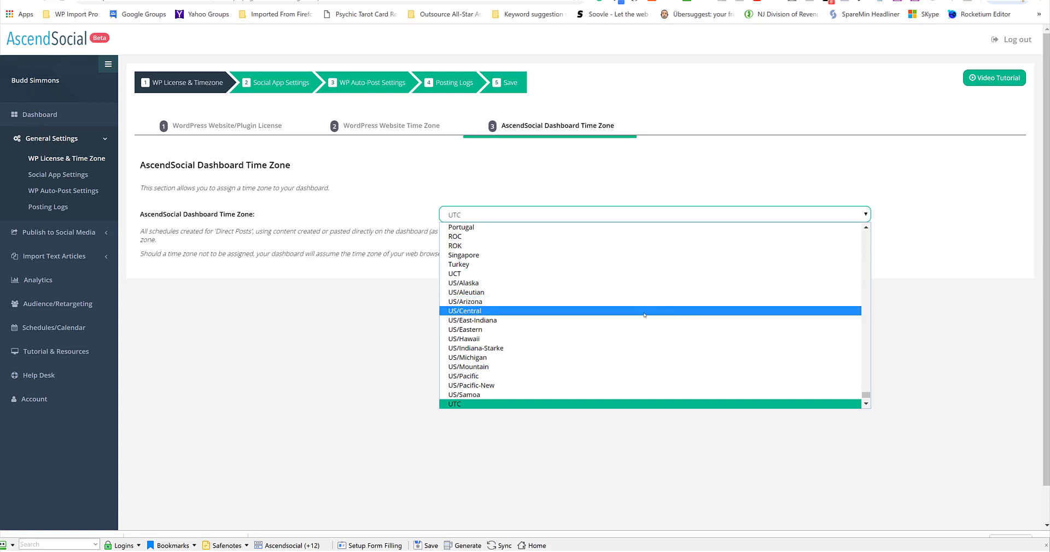
scroll(644, 315, down, 1)
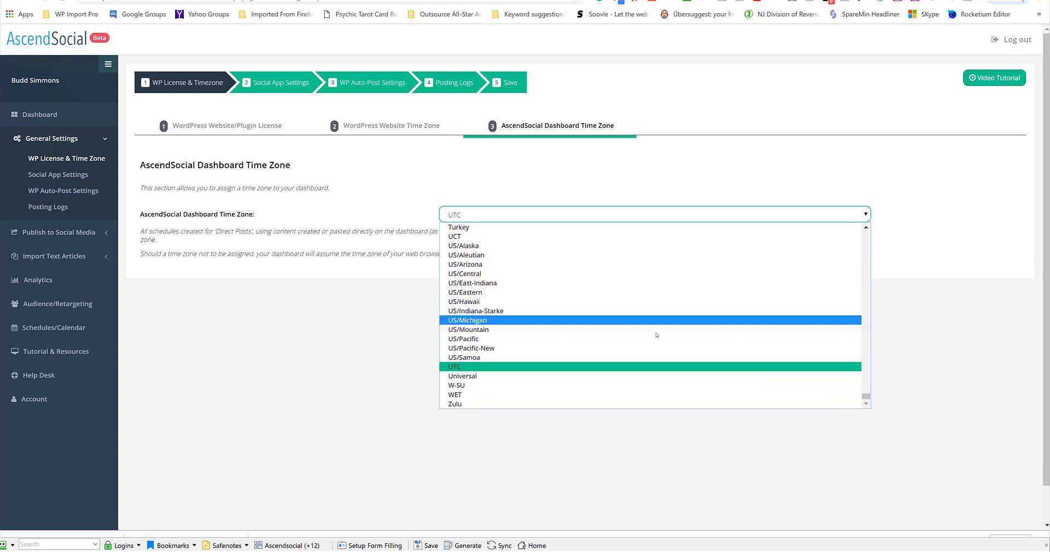
scroll(655, 327, up, 20)
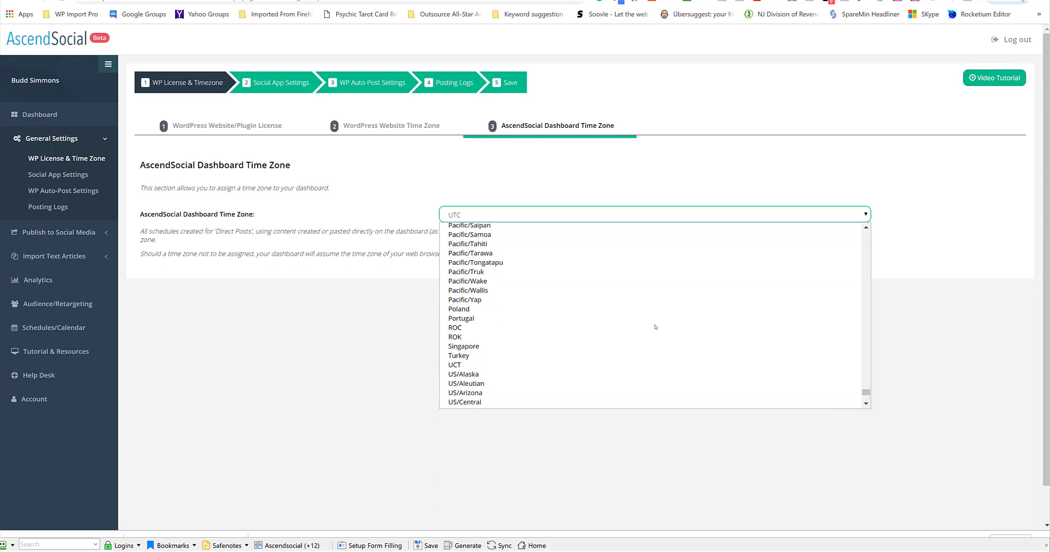
scroll(655, 326, up, 20)
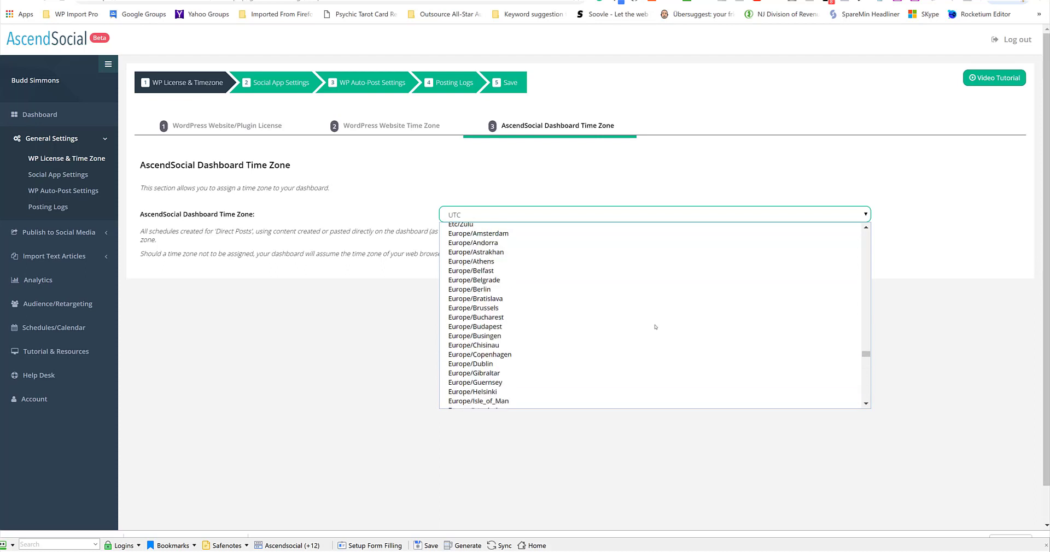
scroll(656, 327, up, 20)
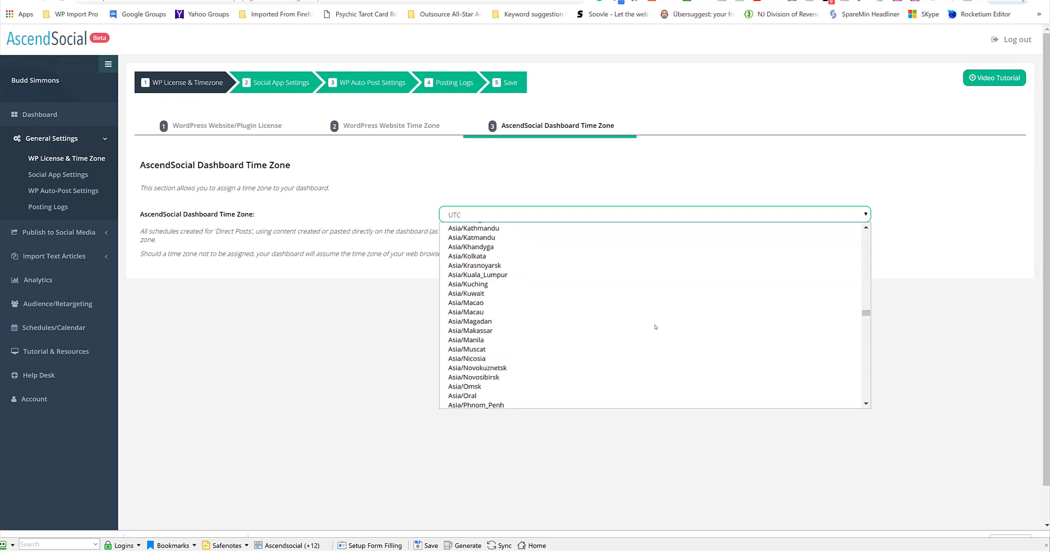
scroll(655, 327, up, 12)
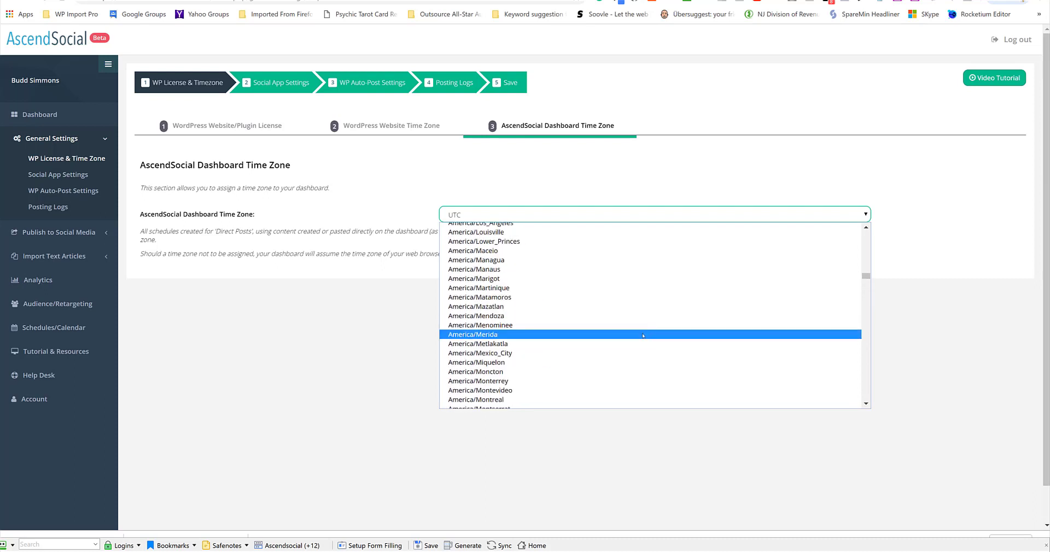
scroll(643, 335, down, 4)
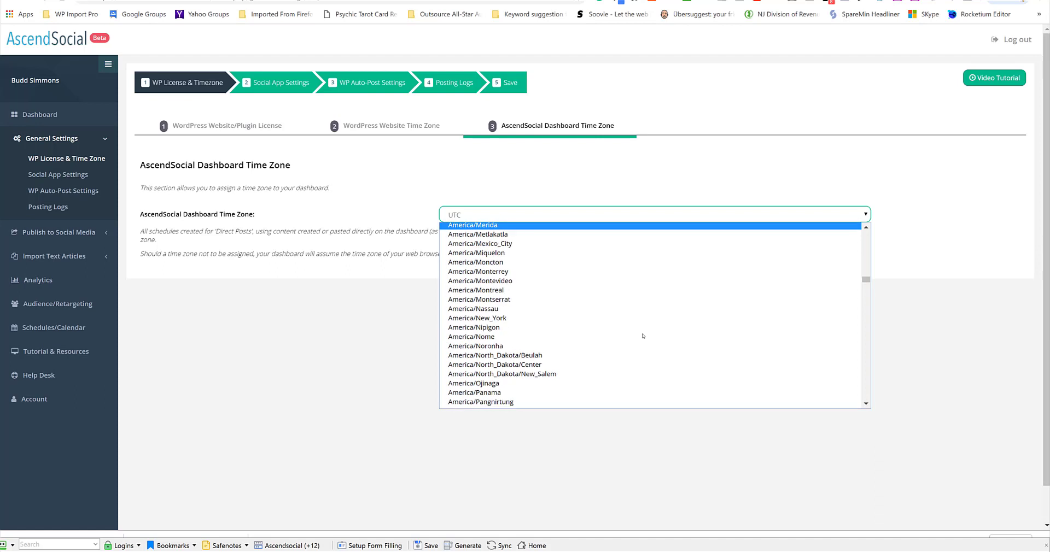
scroll(629, 347, down, 4)
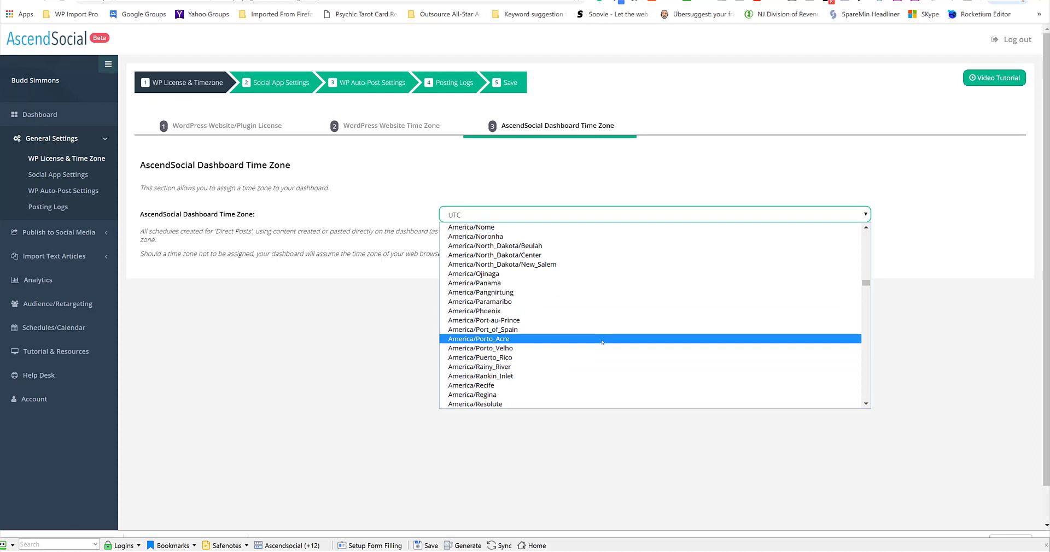
scroll(602, 342, down, 4)
scroll(602, 342, down, 4)
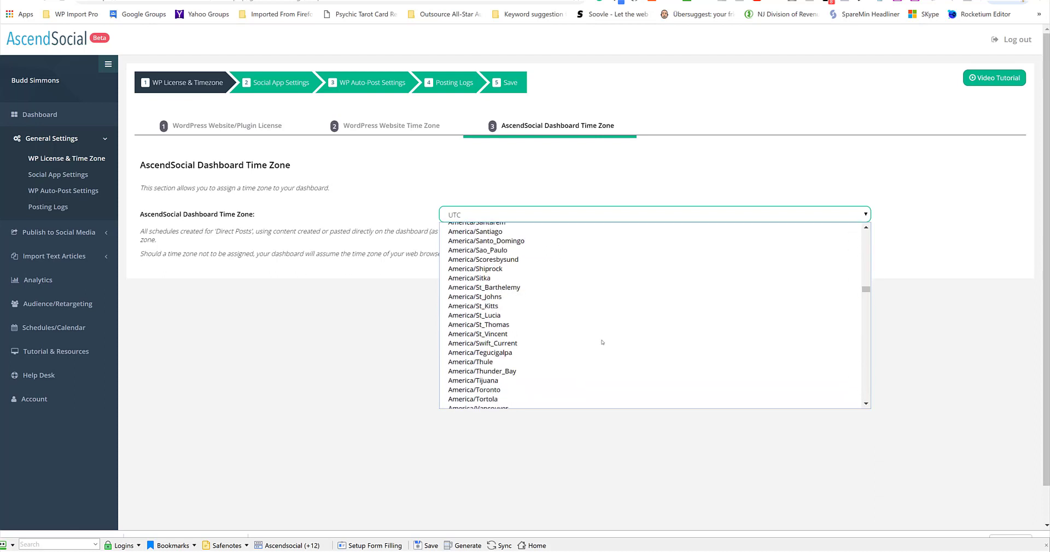
scroll(603, 342, down, 4)
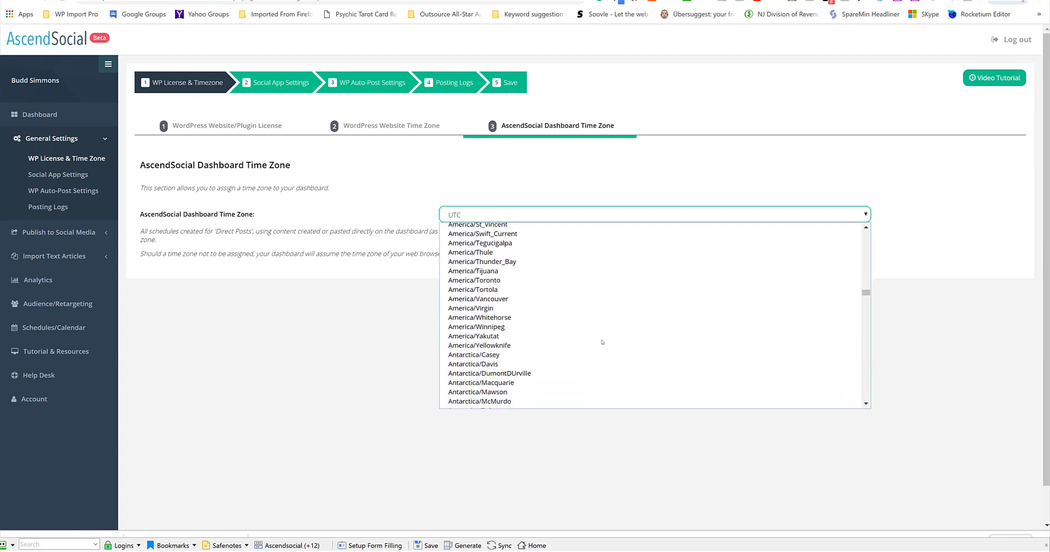
scroll(602, 342, up, 12)
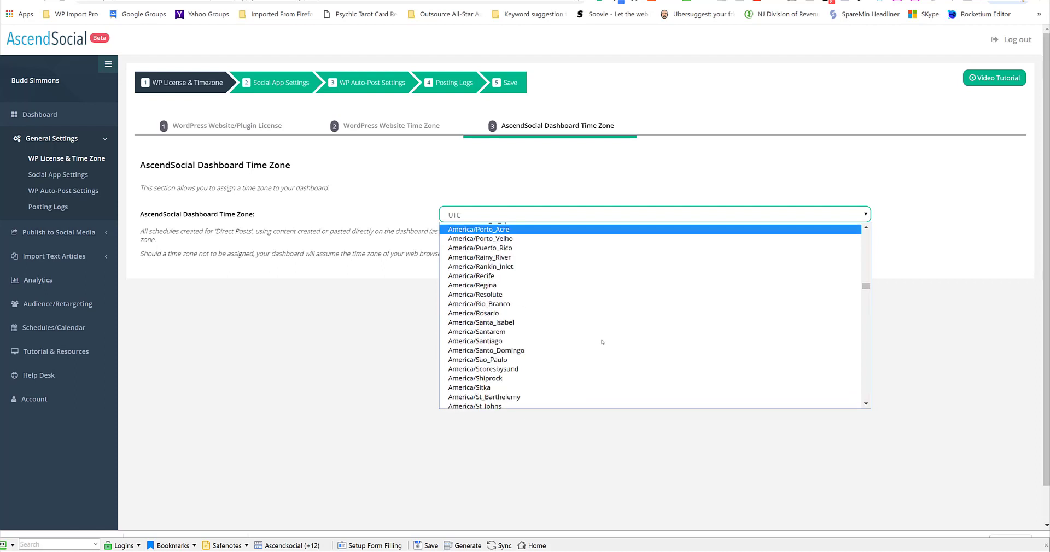
scroll(602, 342, up, 4)
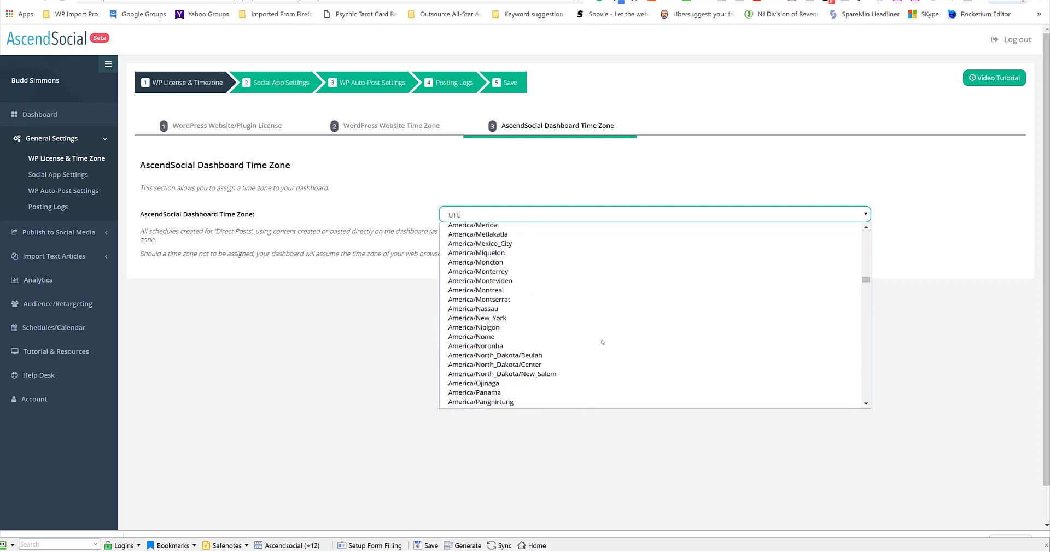
click(571, 318)
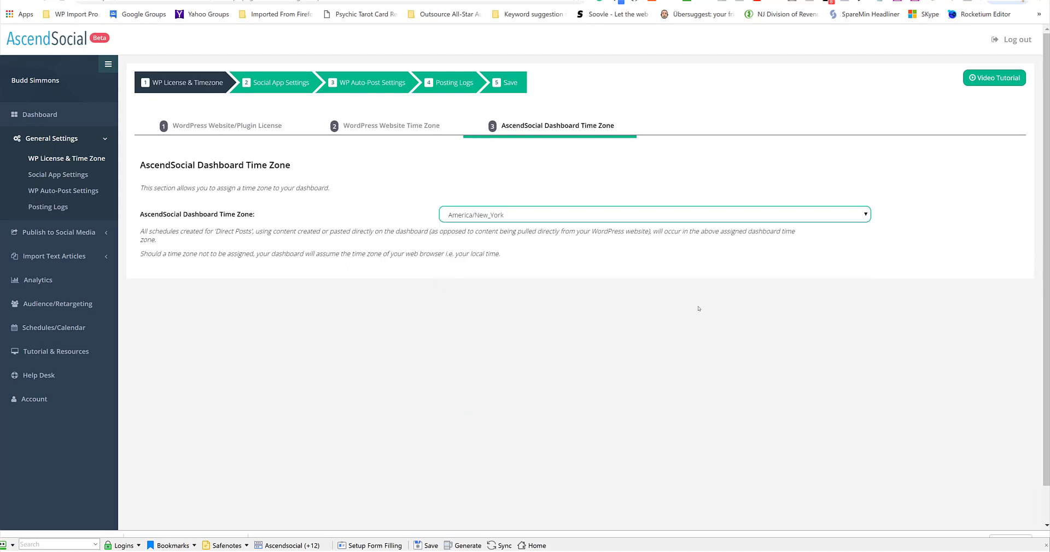
click(511, 85)
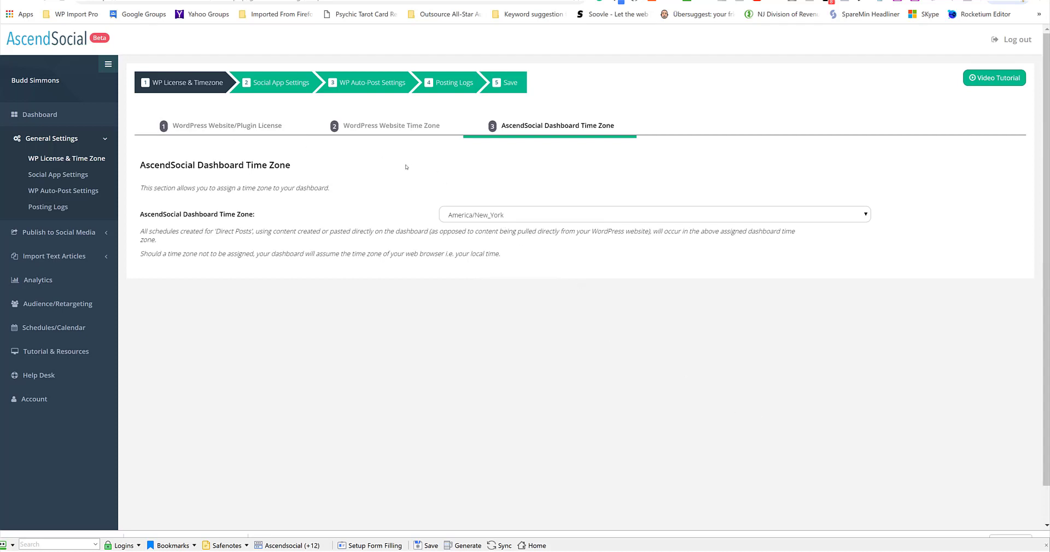
Show the WordPress plugin license section, switch to the WordPress admin site and open the post "This is a test post" for editing
click(216, 130)
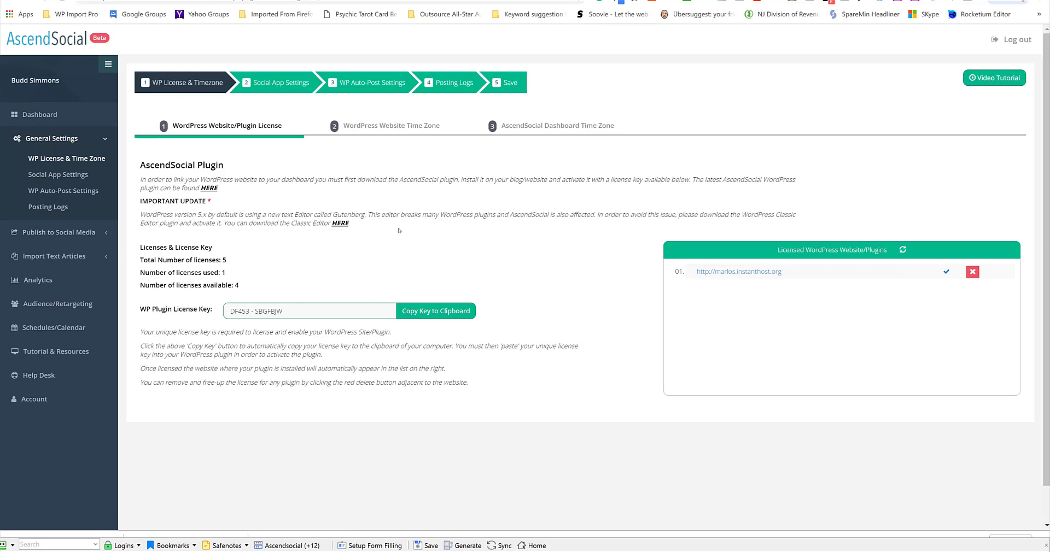
key(ctrl+Tab)
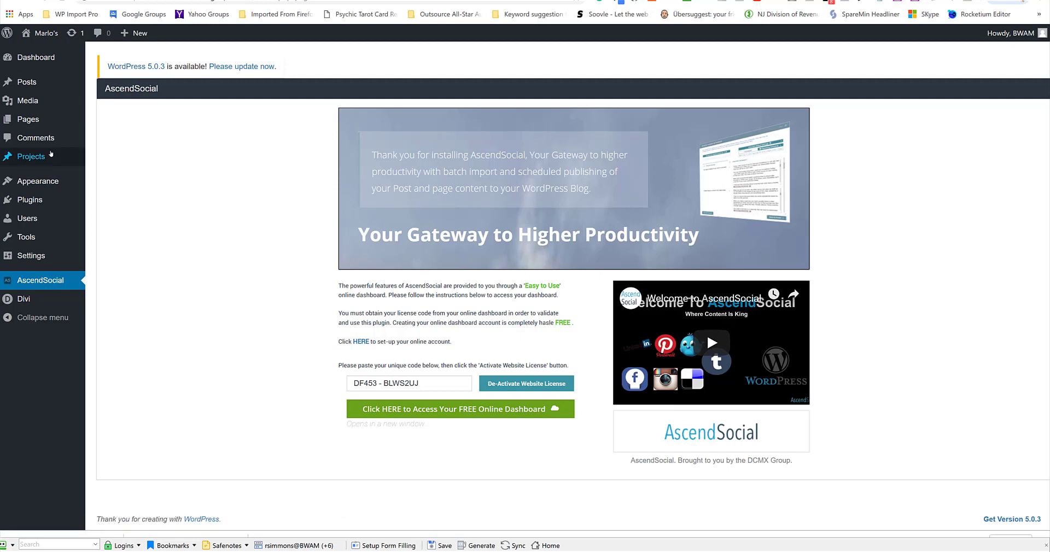
click(28, 85)
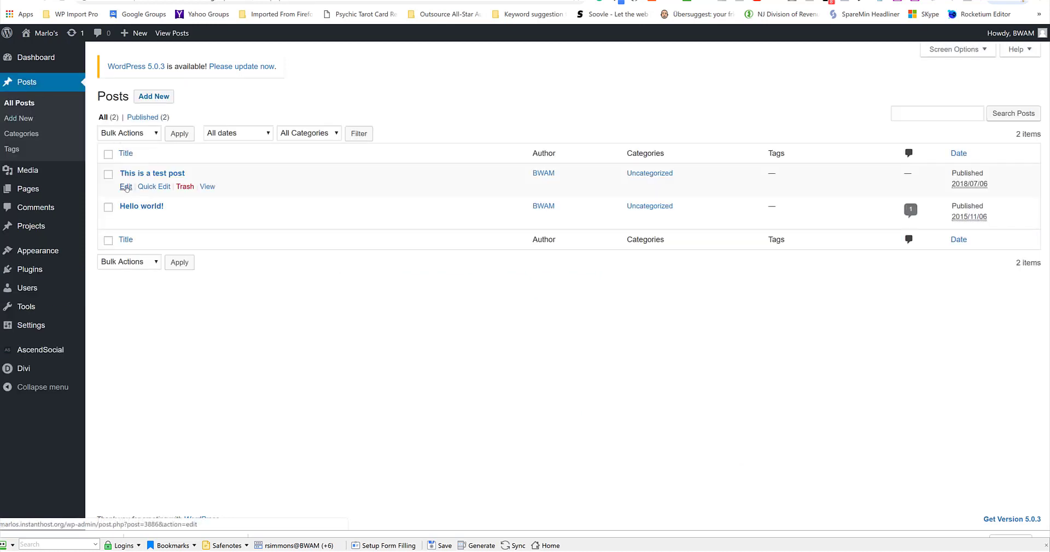
click(126, 187)
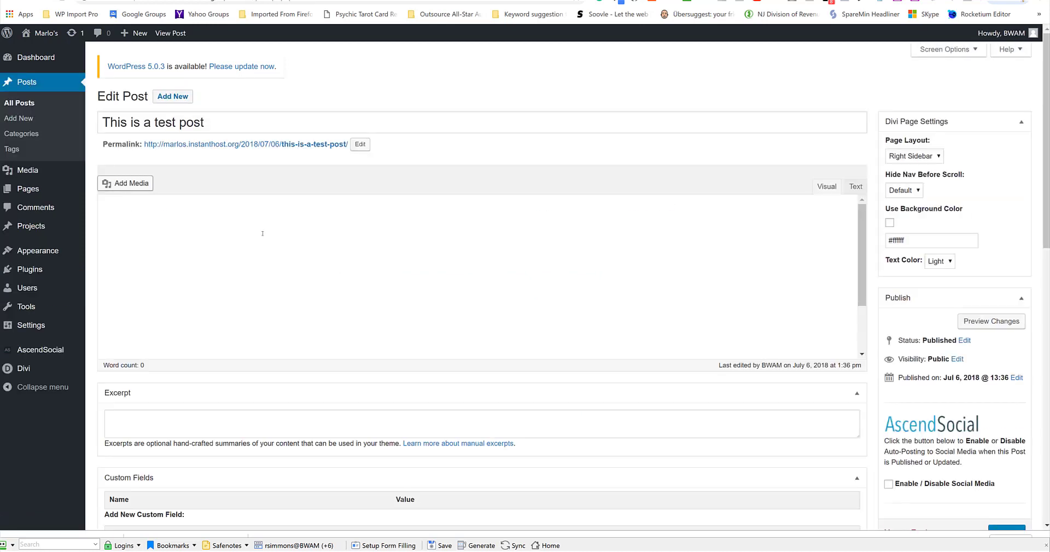
Toggle AscendSocial's social media auto-posting option in the test post's publish settings, leaving it enabled
scroll(615, 401, down, 1)
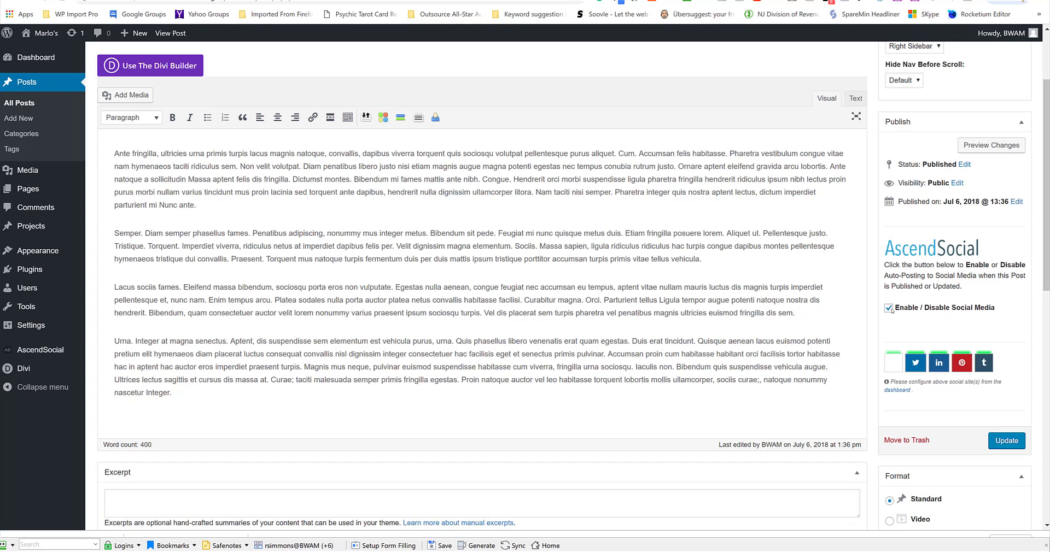
scroll(888, 309, down, 1)
click(889, 254)
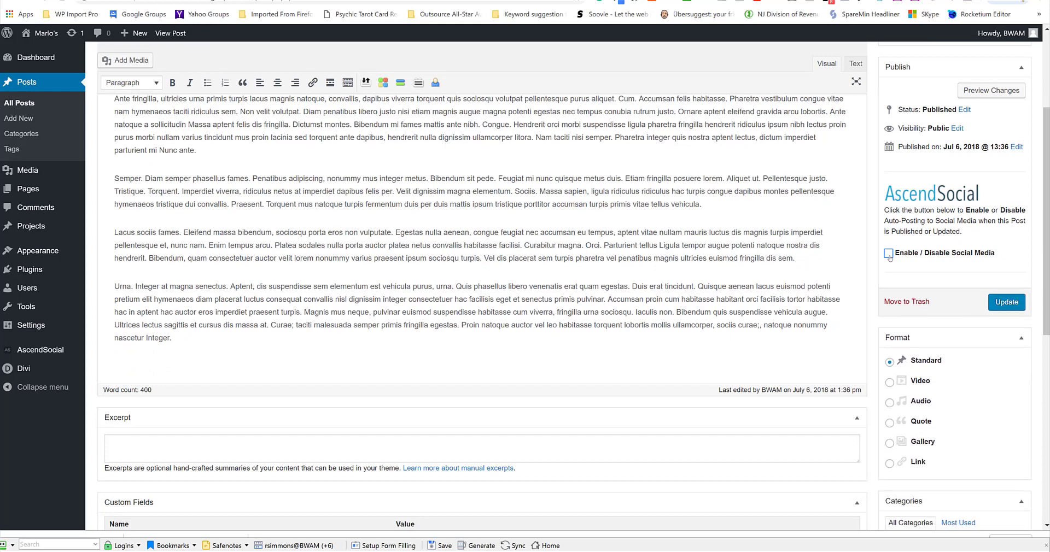
click(889, 254)
scroll(736, 376, up, 3)
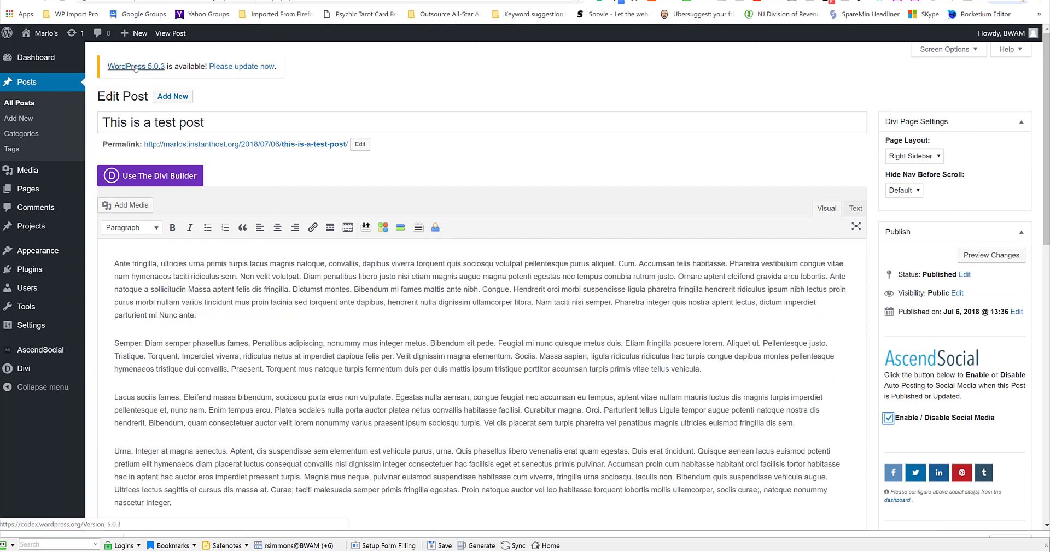
Update the WordPress site to version 5.0.3 and look over its welcome page
click(246, 68)
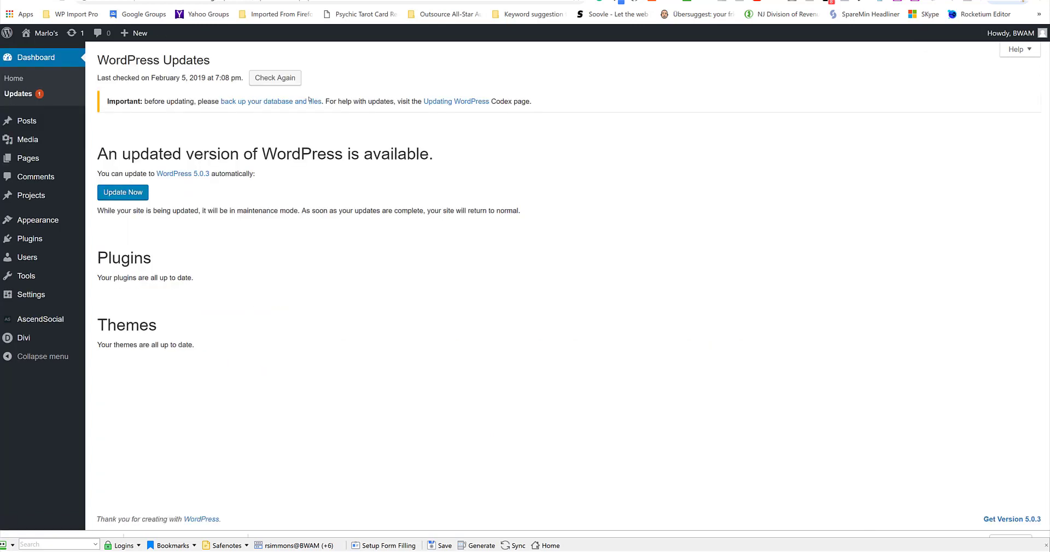
click(131, 204)
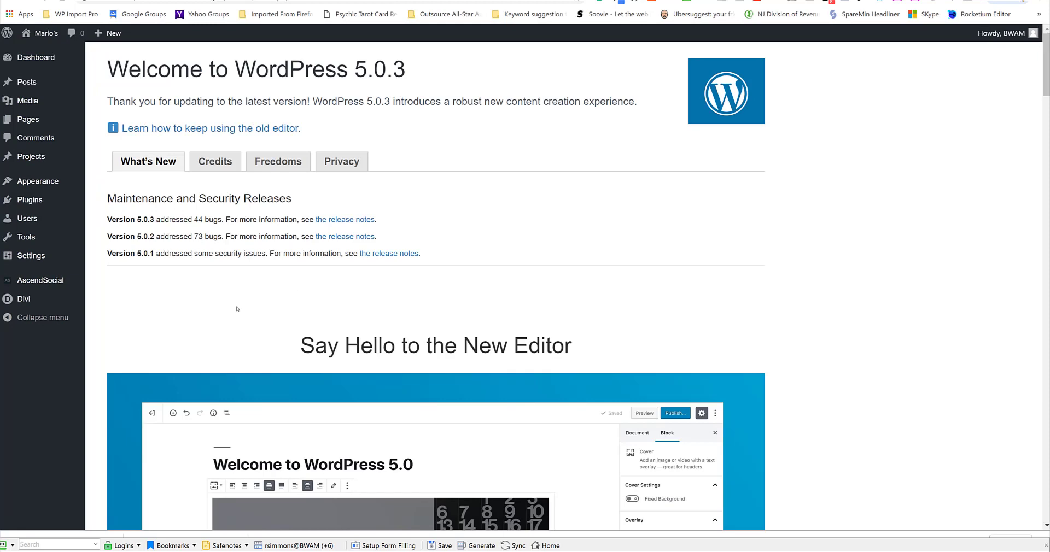
scroll(237, 309, down, 2)
scroll(80, 151, up, 2)
Open the post "This is a test post" in the updated WordPress editor to check its publish options for AscendSocial
mouse_move(33, 82)
click(112, 98)
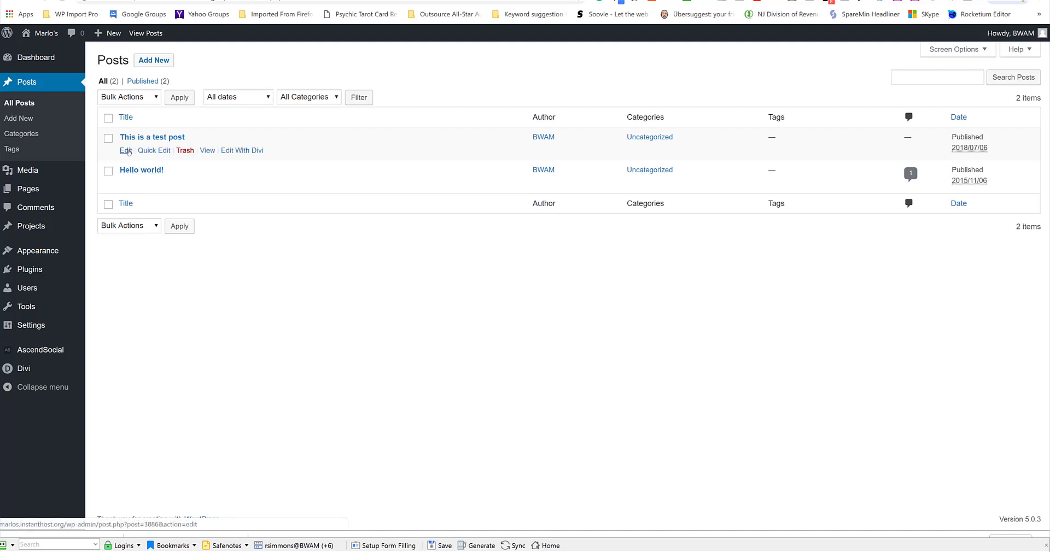
click(127, 151)
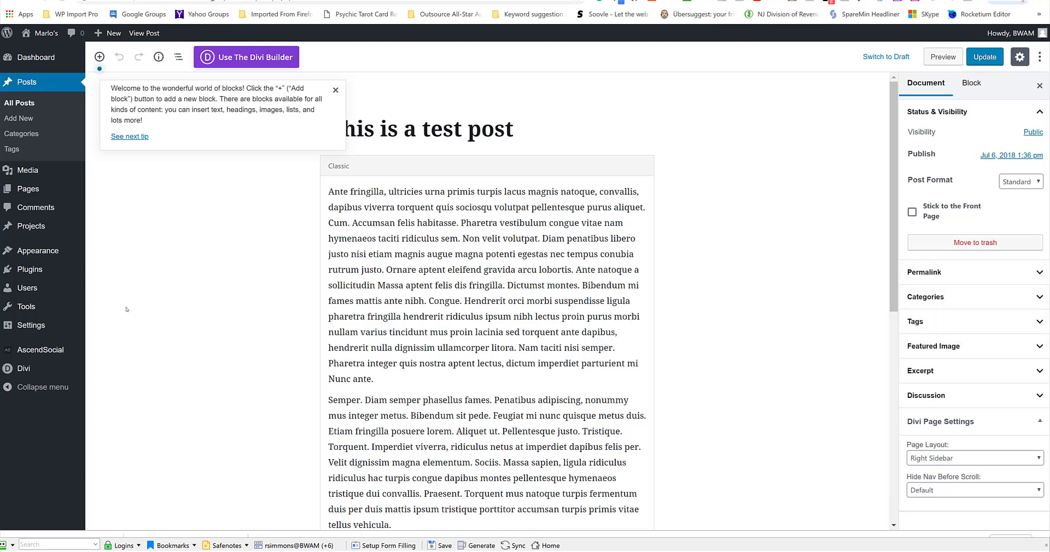
Find the Classic Editor plugin with the search term "classic-editor", then install and activate it on the WordPress site
click(32, 271)
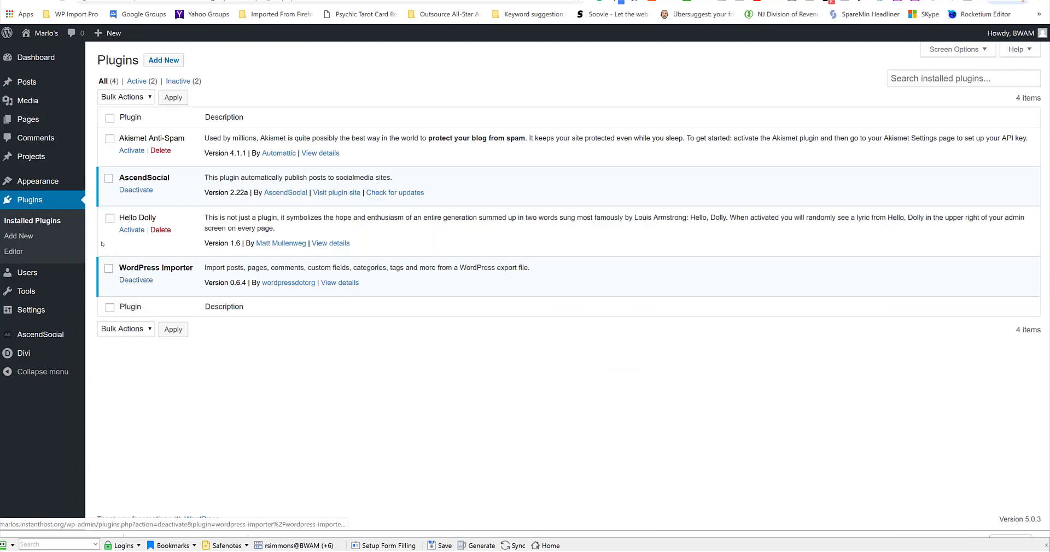
mouse_move(81, 152)
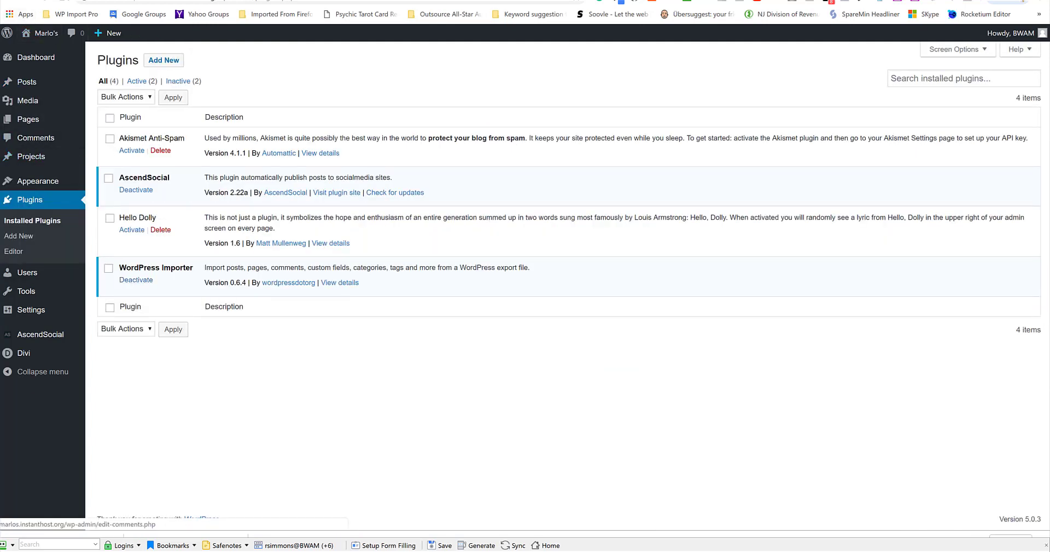
key(ctrl+Tab)
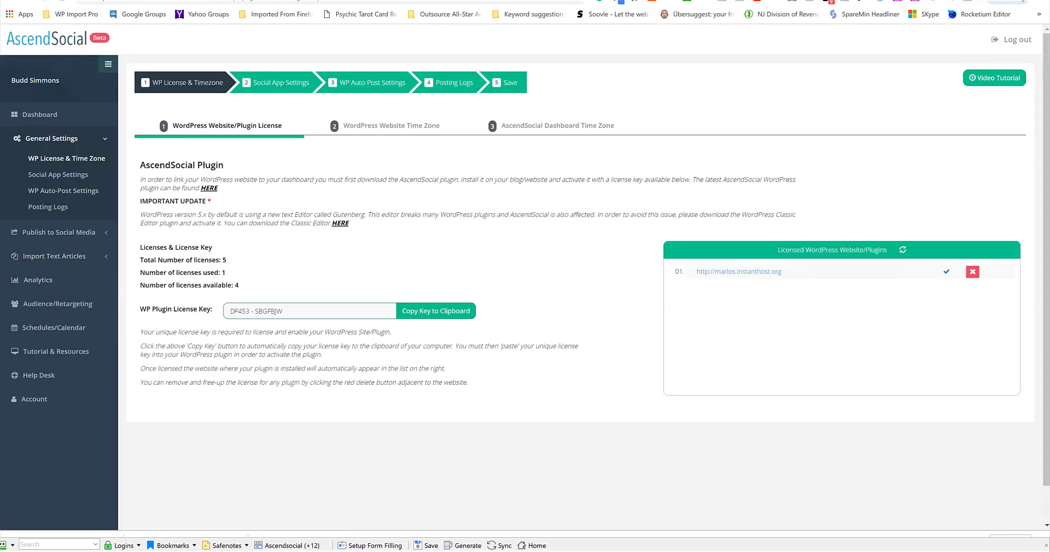
click(688, 1)
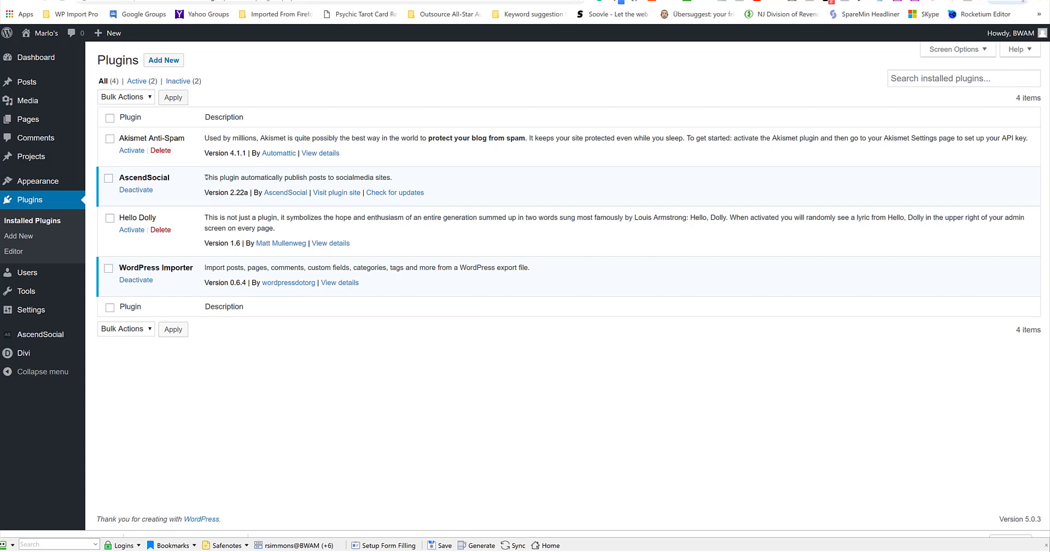
click(165, 64)
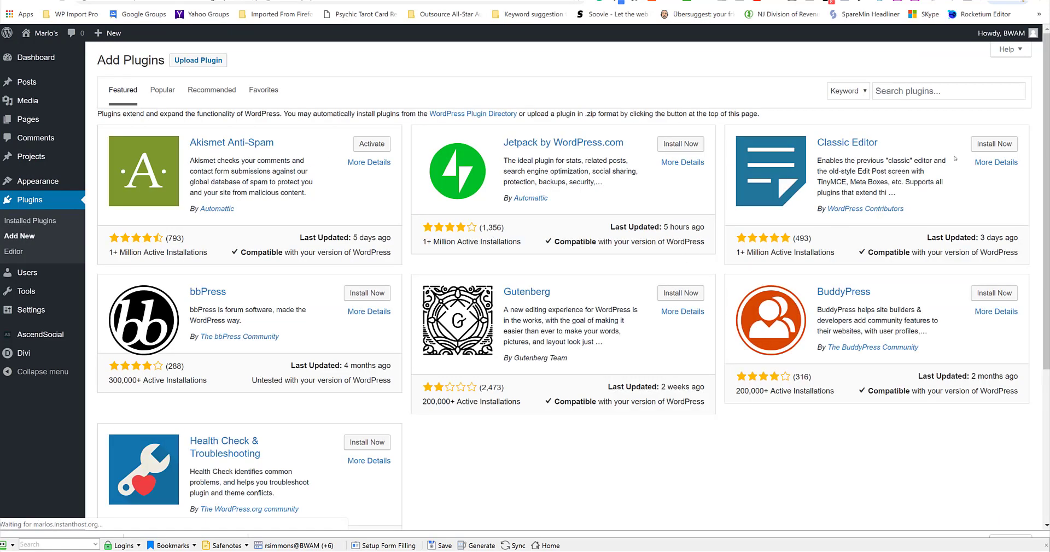
click(946, 92)
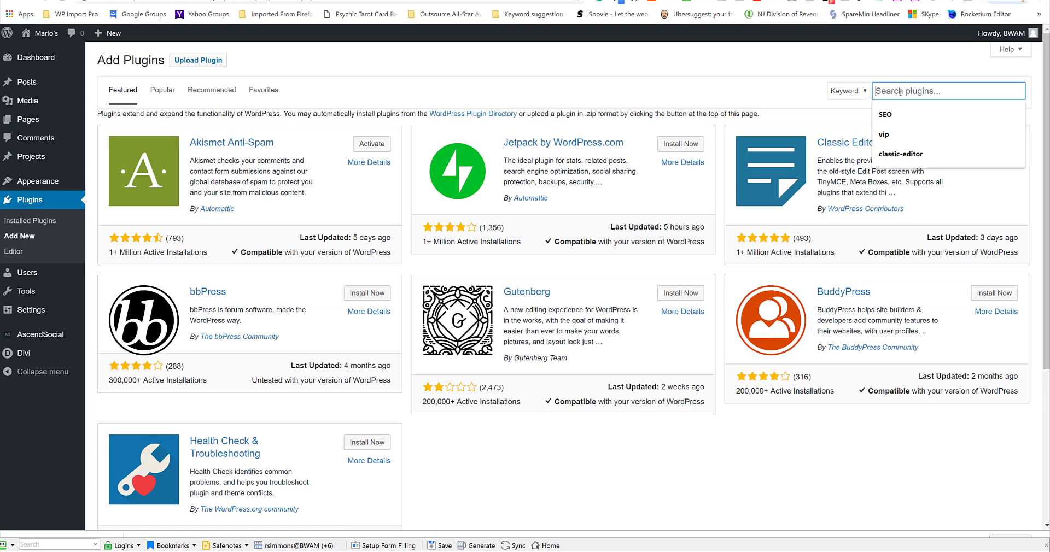
click(897, 155)
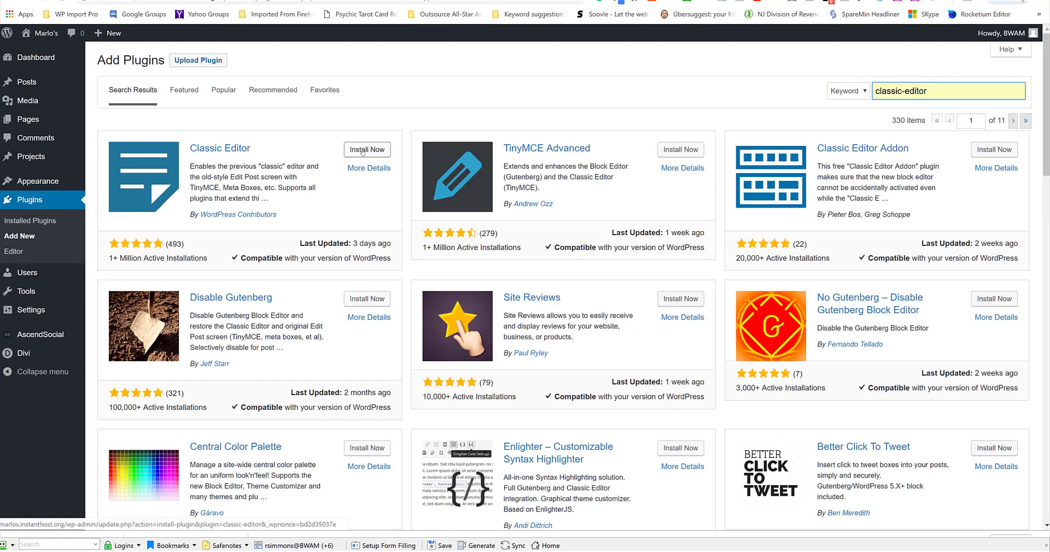
click(363, 152)
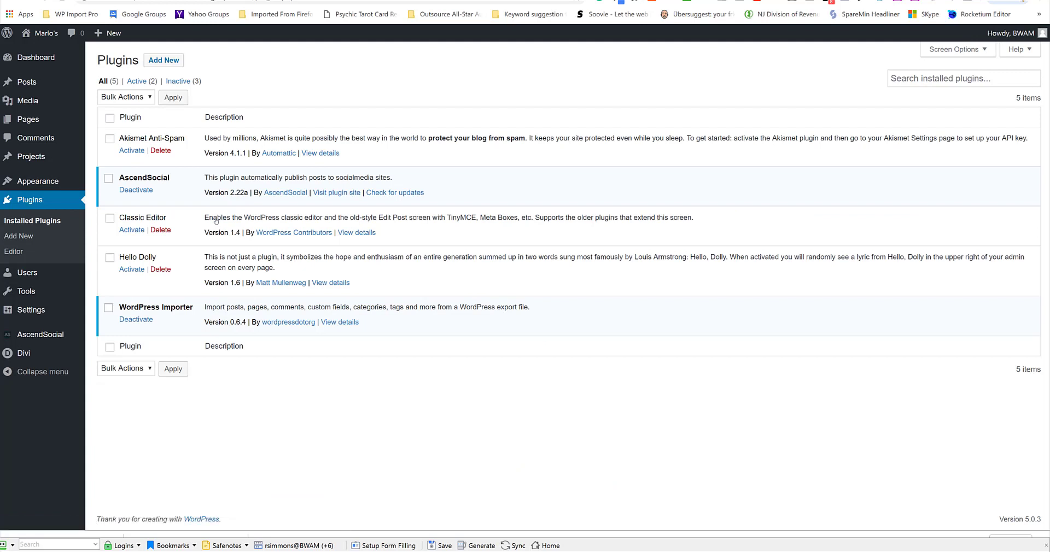
click(134, 232)
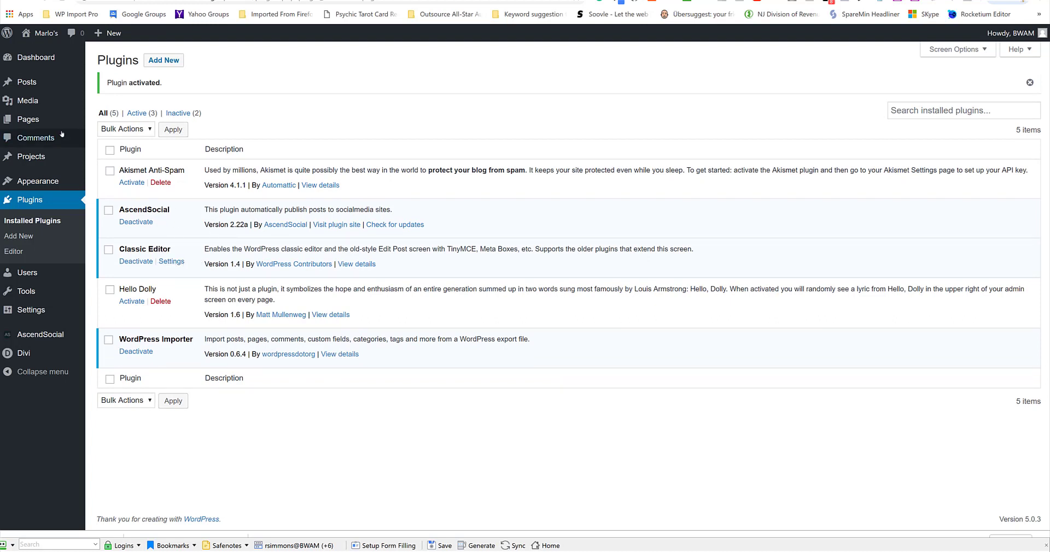
Reopen "This is a test post" for editing and switch AscendSocial's social media auto-posting option off and back on
mouse_move(34, 86)
click(114, 86)
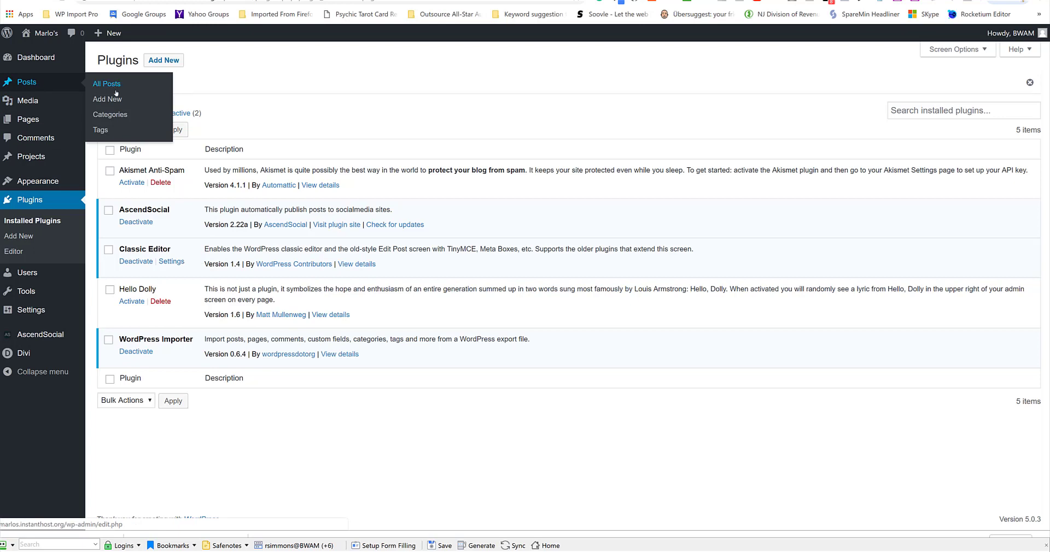
click(125, 149)
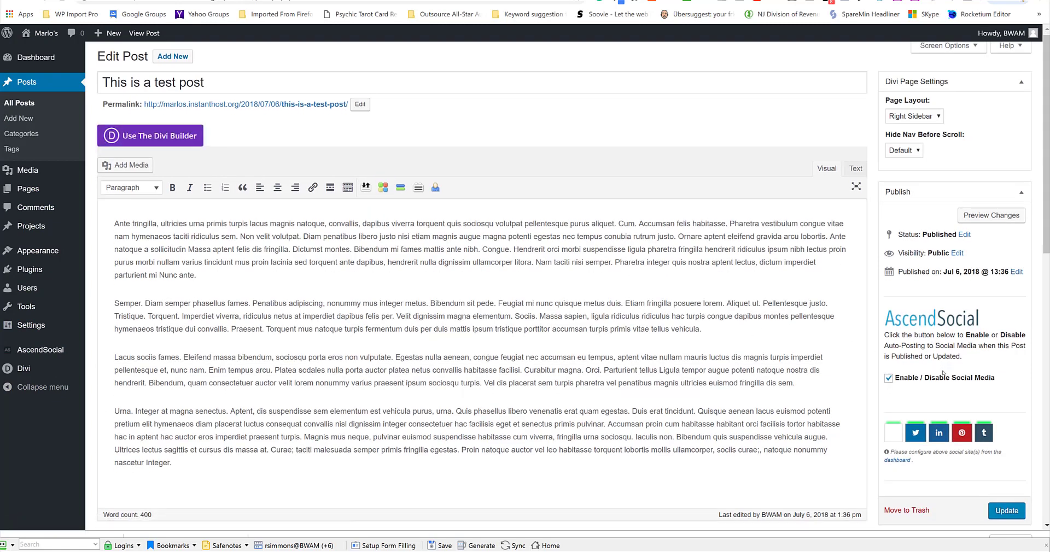
scroll(924, 363, down, 1)
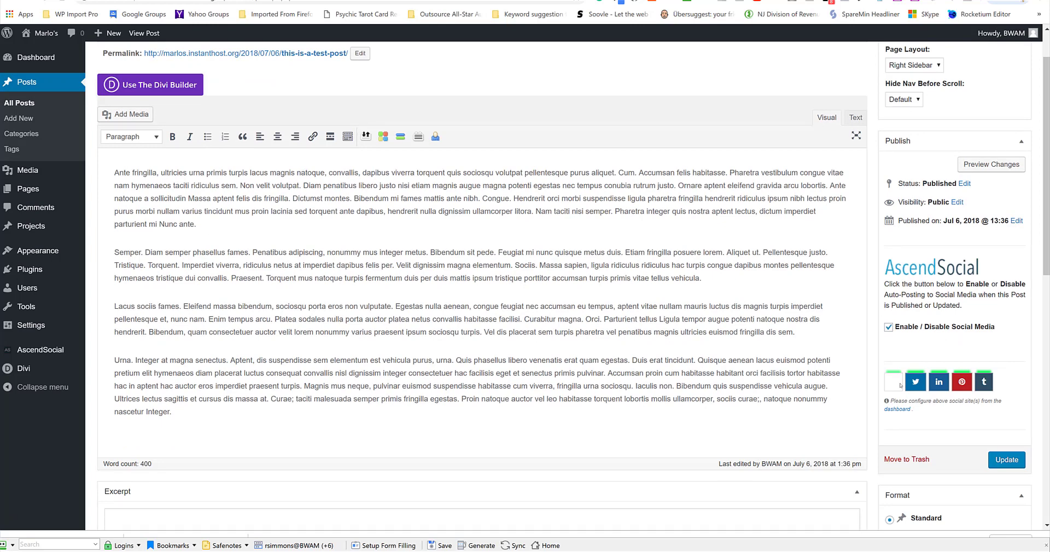
click(888, 328)
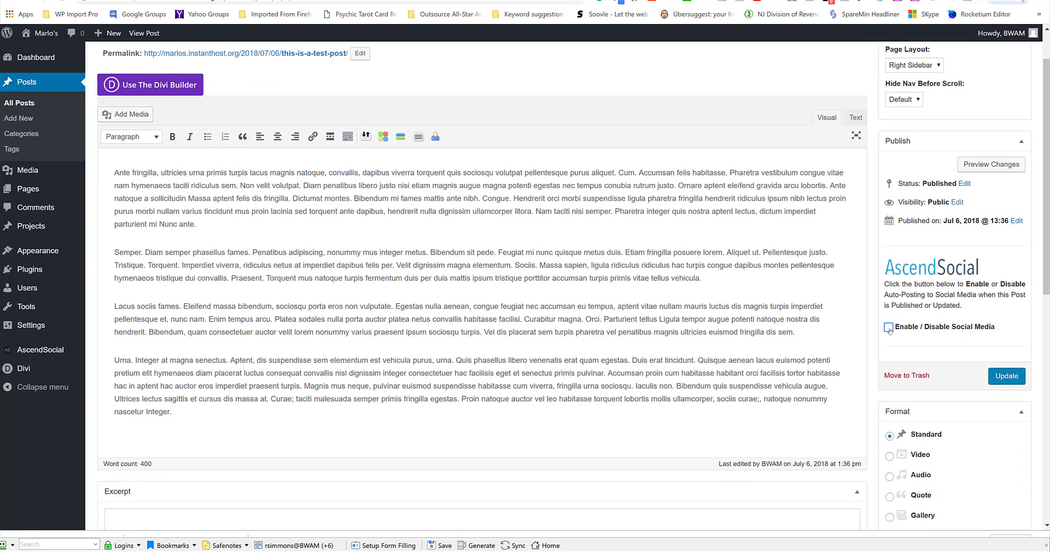
click(889, 328)
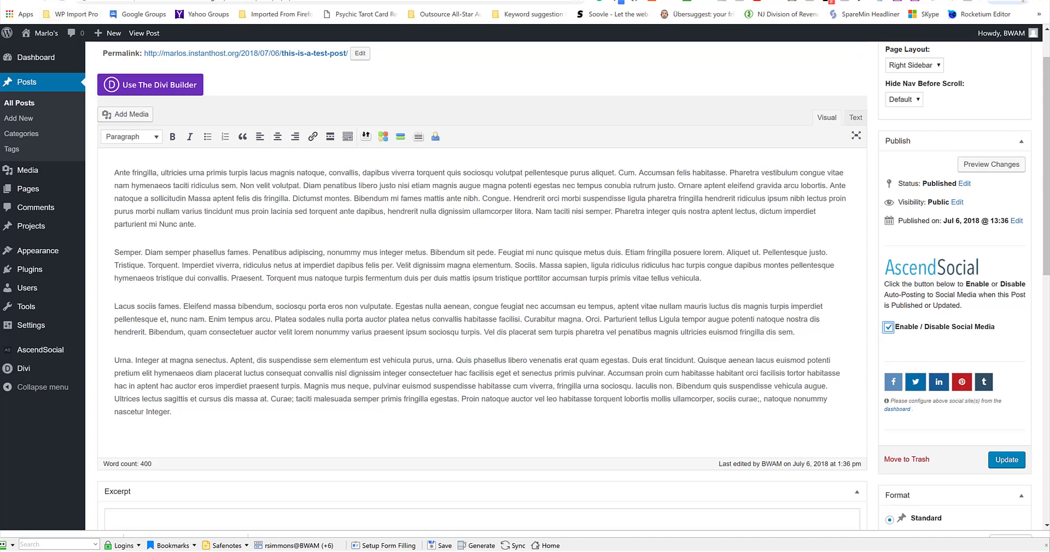
Switch to the AscendSocial site and open its dashboard overview
click(76, 0)
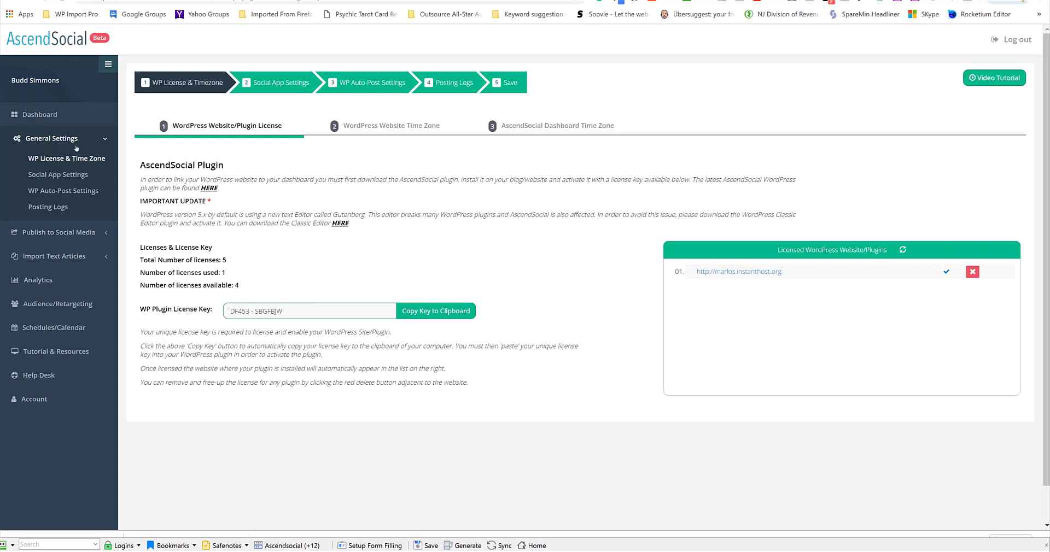
click(43, 115)
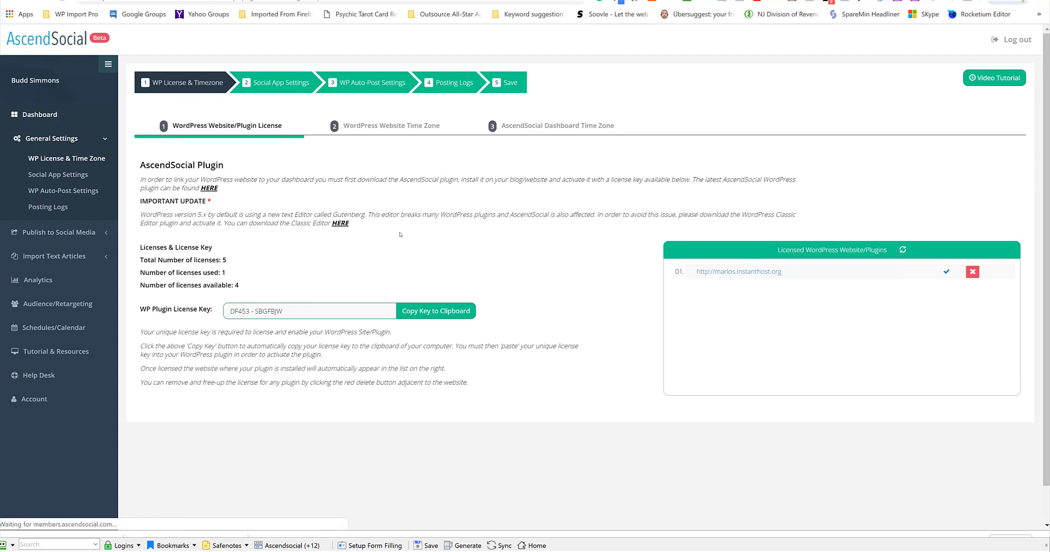